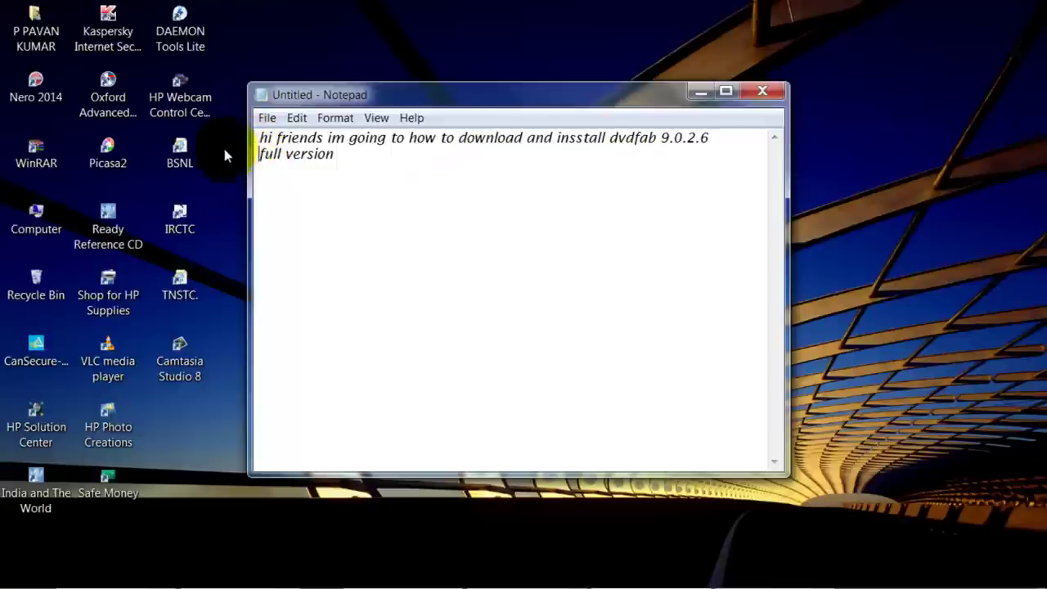
Step: Continue the note after "full version" with the text "first step go to download lin in the"
click(353, 163)
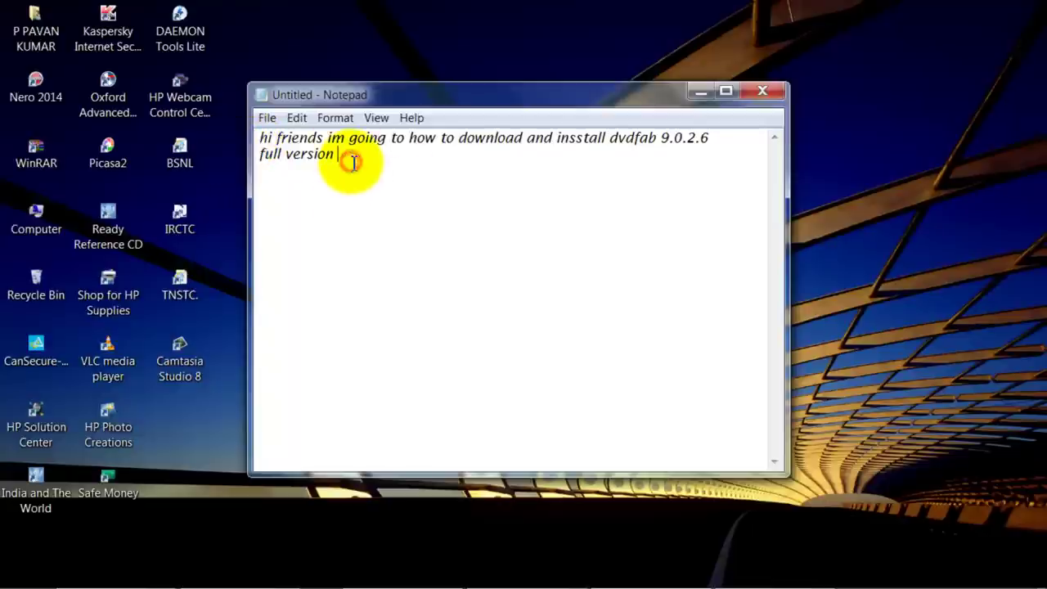
text(first step go to)
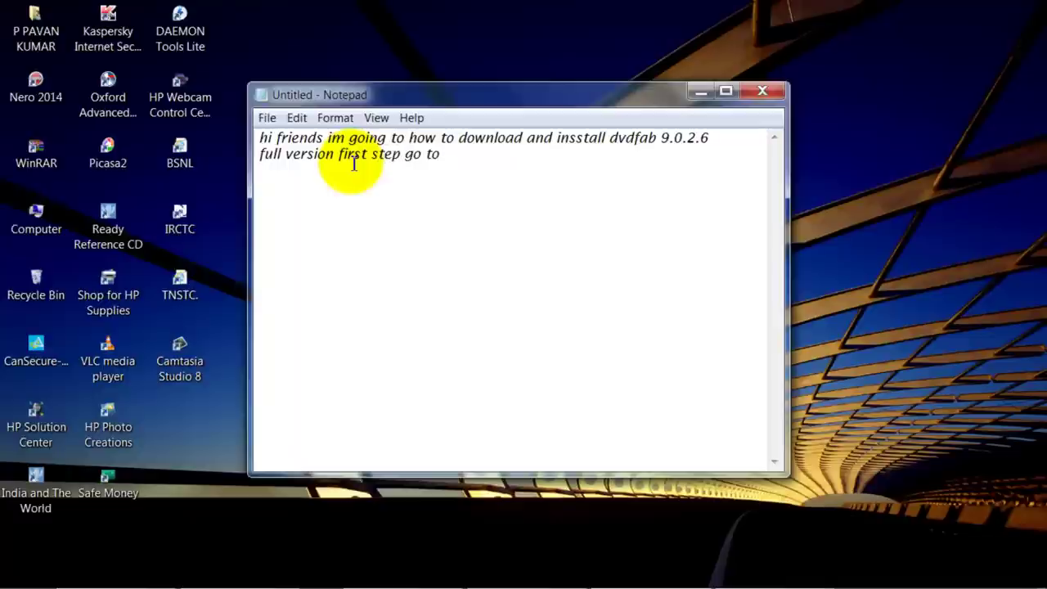
text( d)
key(BackSpace)
text(lin)
key(BackSpace)
key(BackSpace)
text(download l)
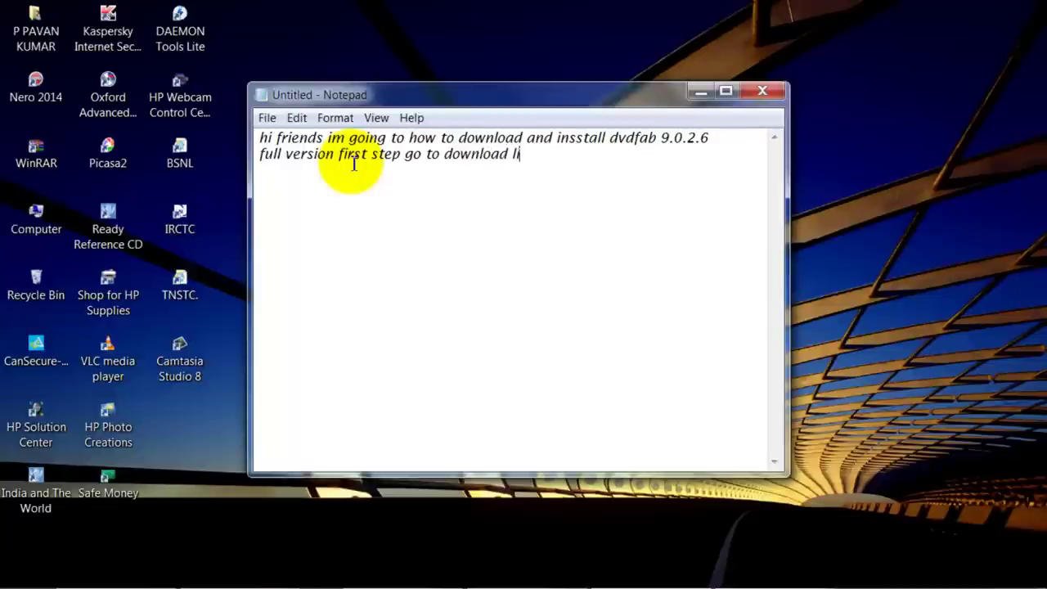
text(in in the )
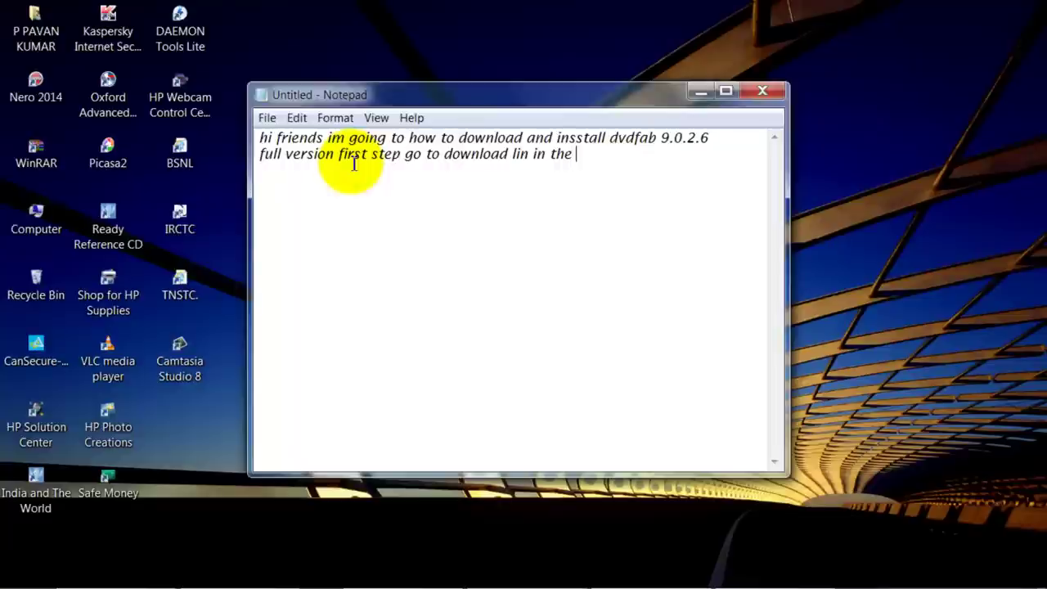
Step: Extend the note with "discription and download file (torrent link and mediafirelink)"
text(dis cr)
key(BackSpace)
key(BackSpace)
key(BackSpace)
key(BackSpace)
text(criptio)
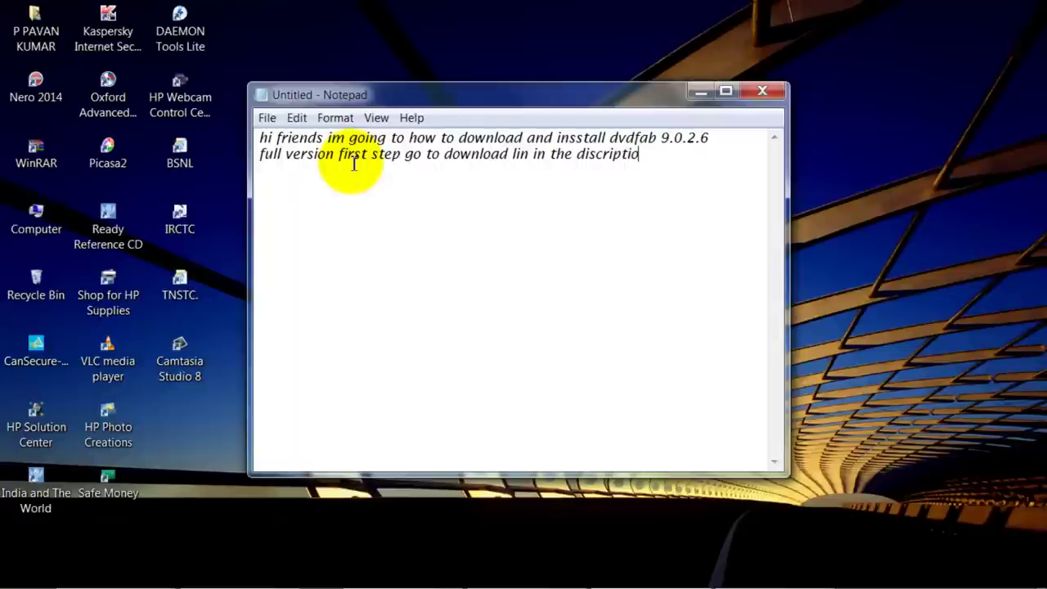
text(n and do)
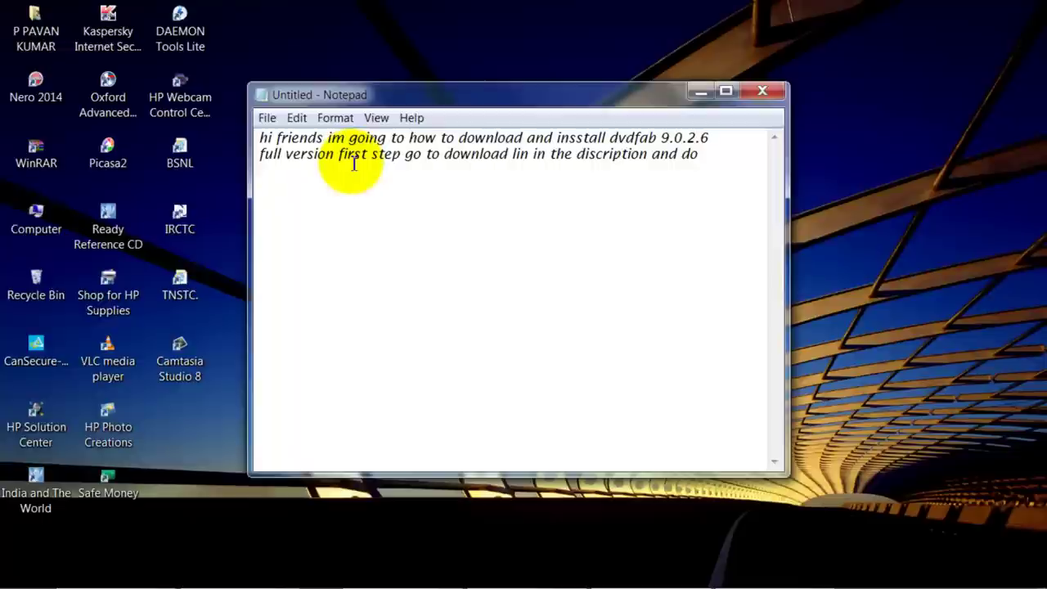
text(wnload file )
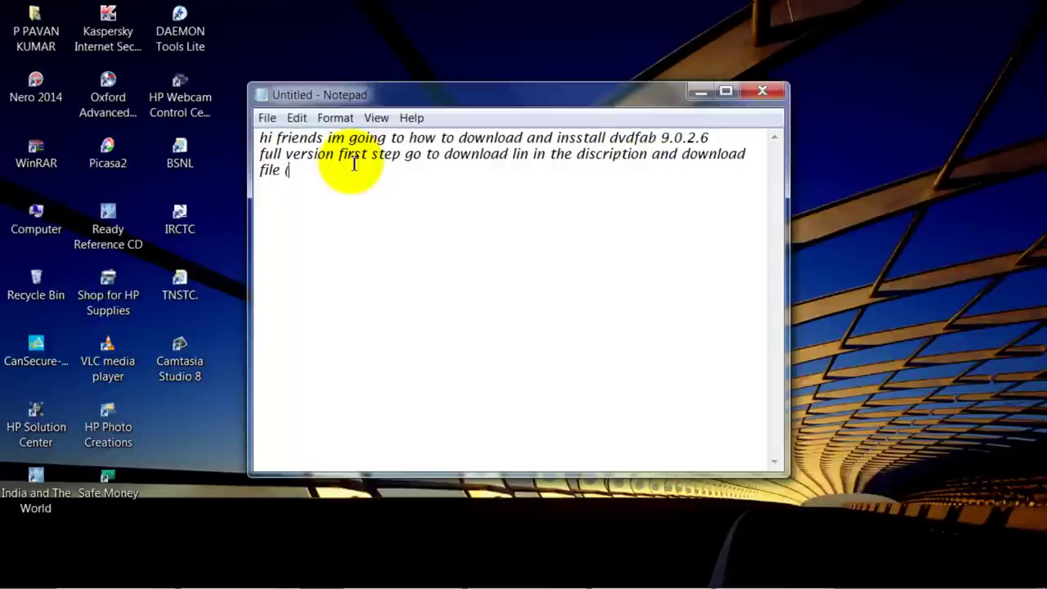
text((torrent link)
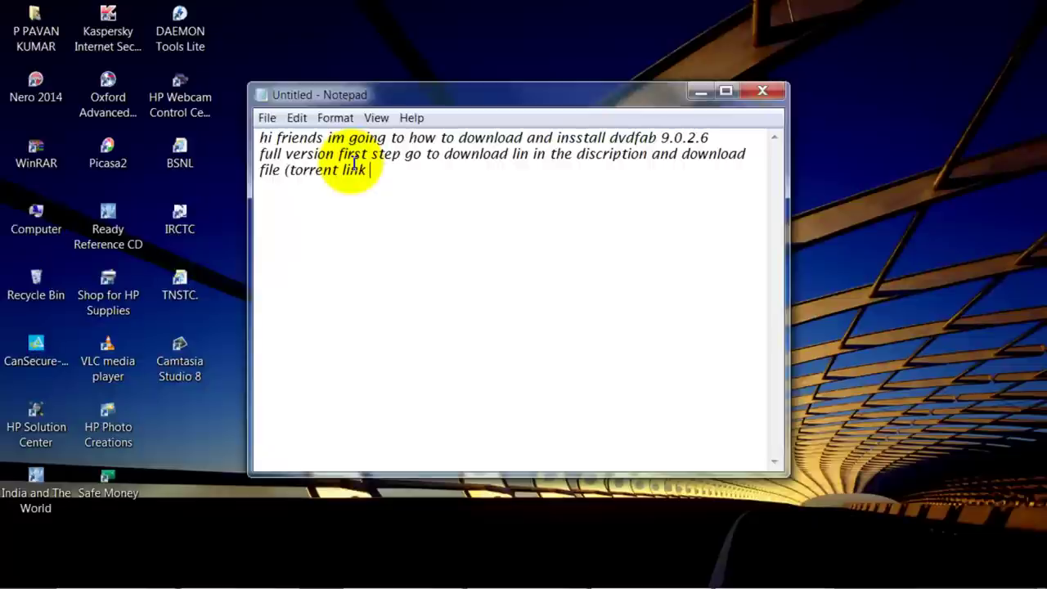
text( and mediafire)
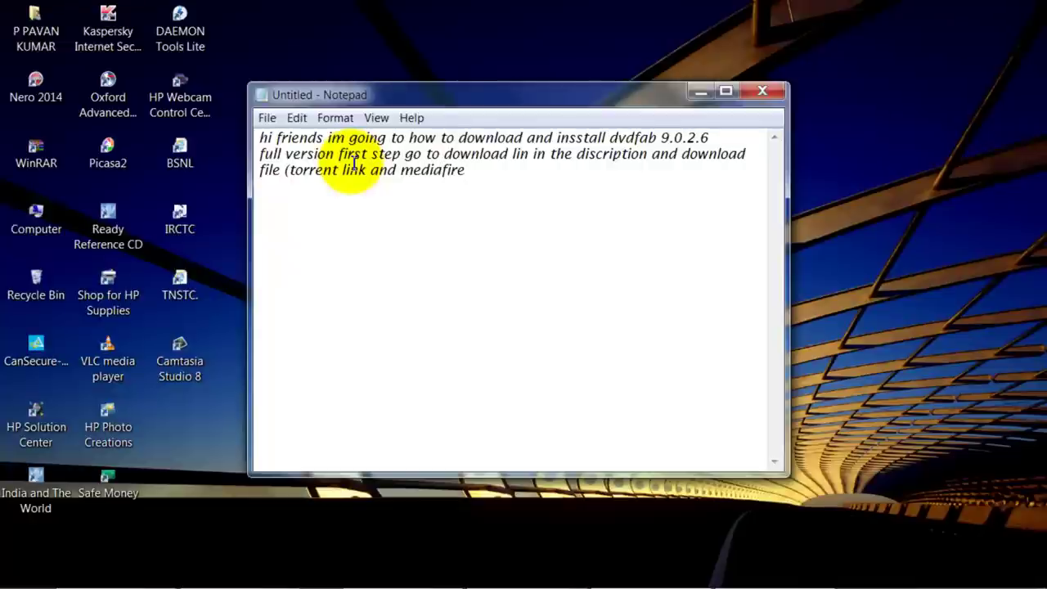
text(link))
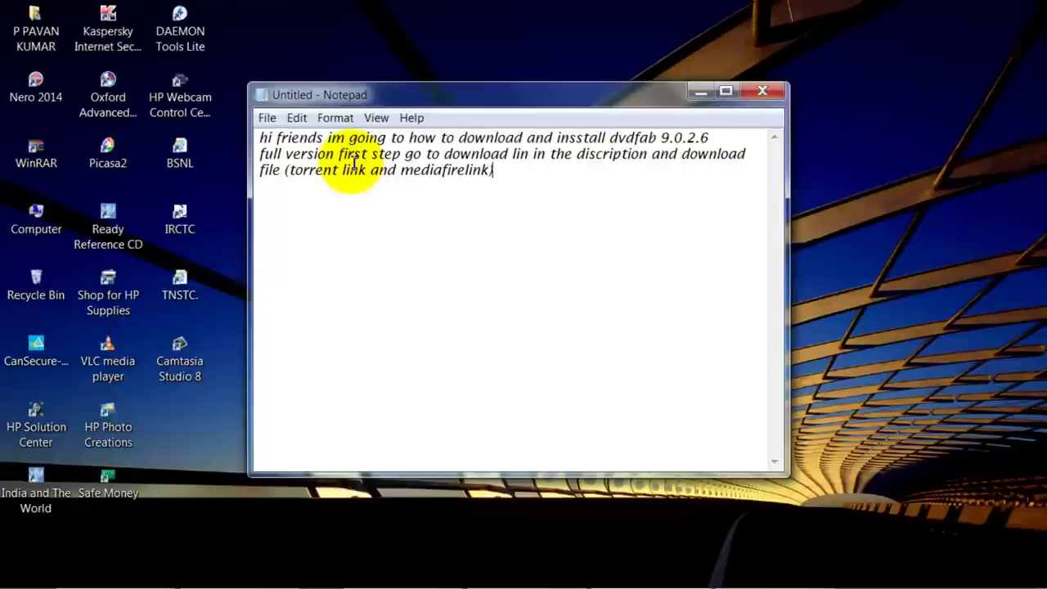
Step: Switch to Internet Explorer to view the DVDFab 9.0.2.6 torrent page and the MediaFire page, and minimize the browser
click(698, 95)
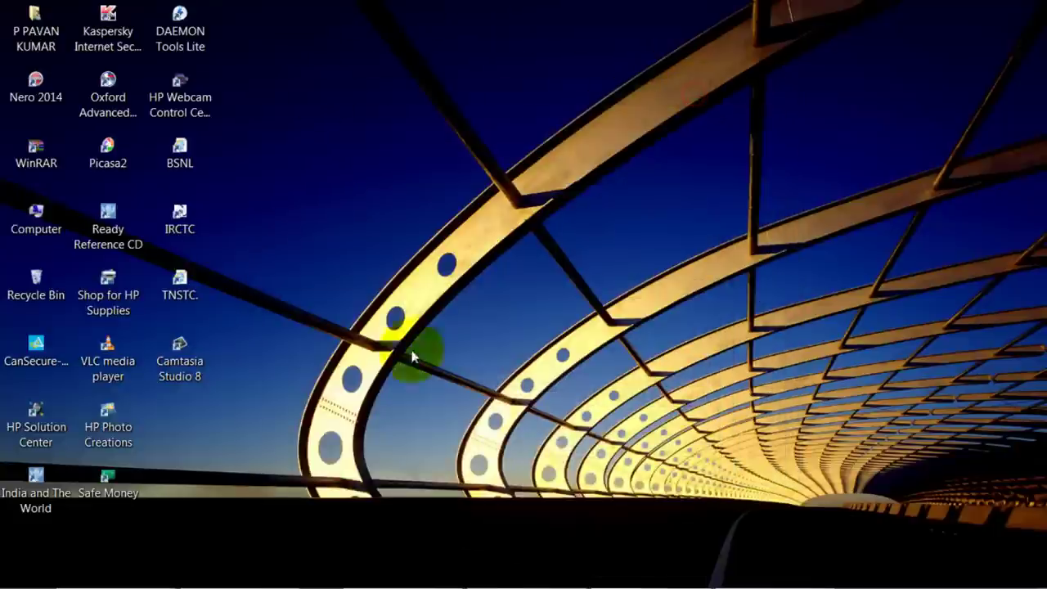
click(243, 575)
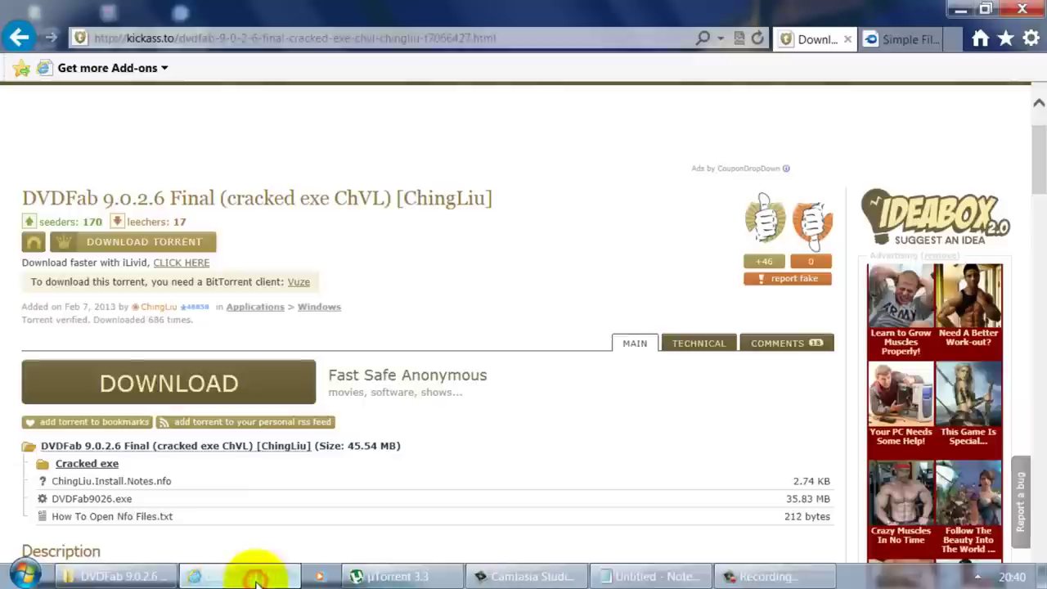
mouse_move(10, 194)
mouse_down()
mouse_move(117, 175)
mouse_move(546, 187)
mouse_move(159, 205)
mouse_move(11, 199)
mouse_up()
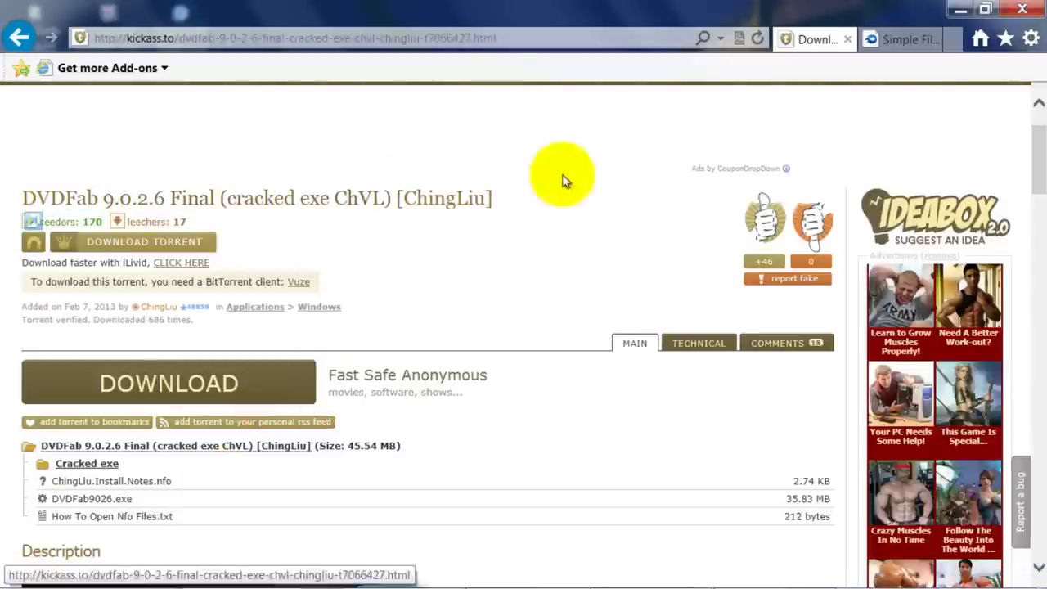
click(897, 38)
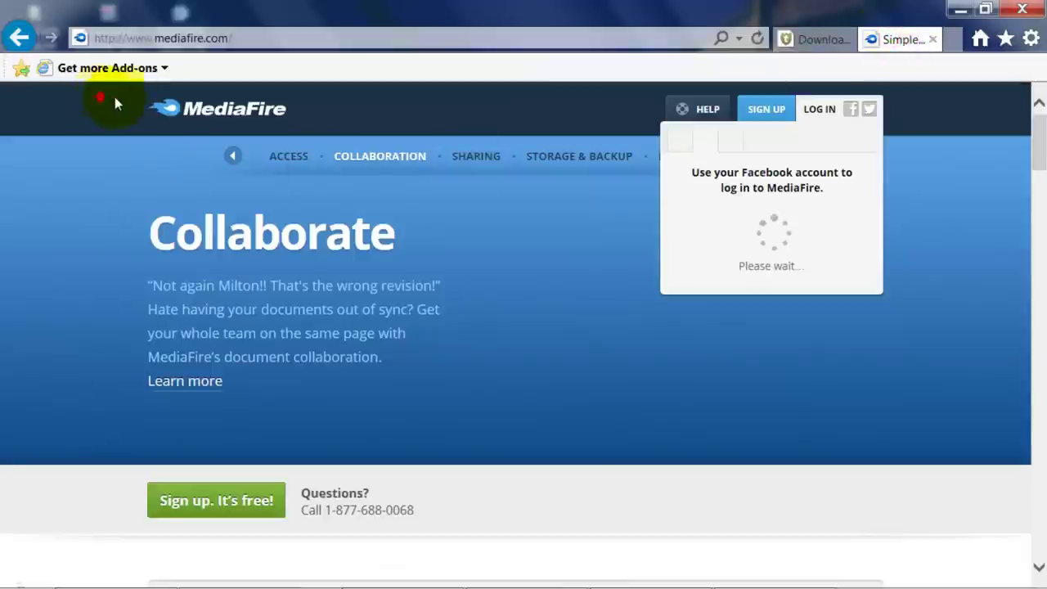
click(801, 39)
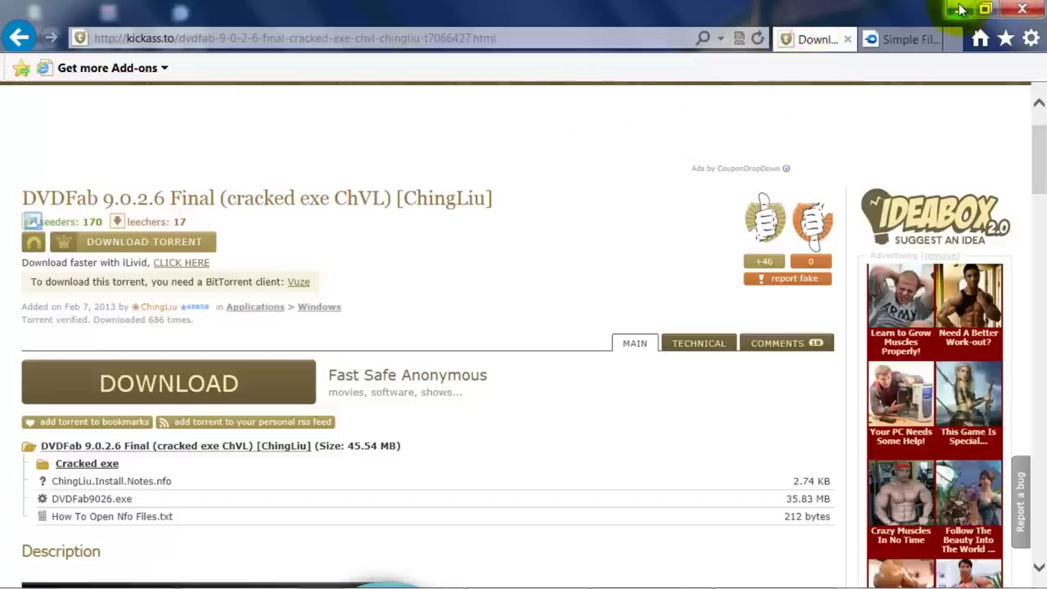
click(961, 9)
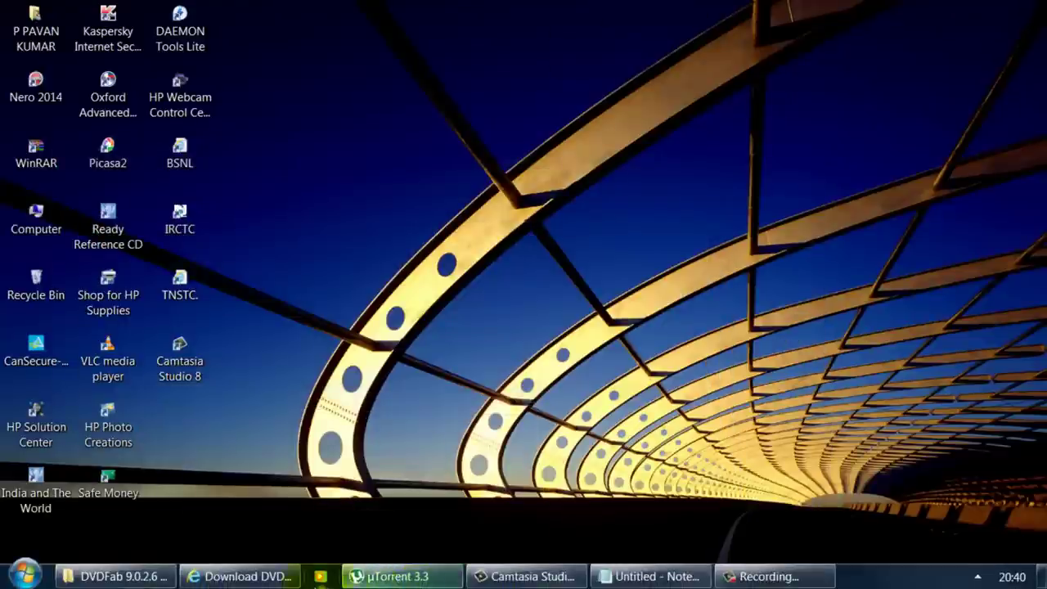
Step: Return to the Notepad note and append "after downloading go to the downloaded folder"
mouse_move(773, 576)
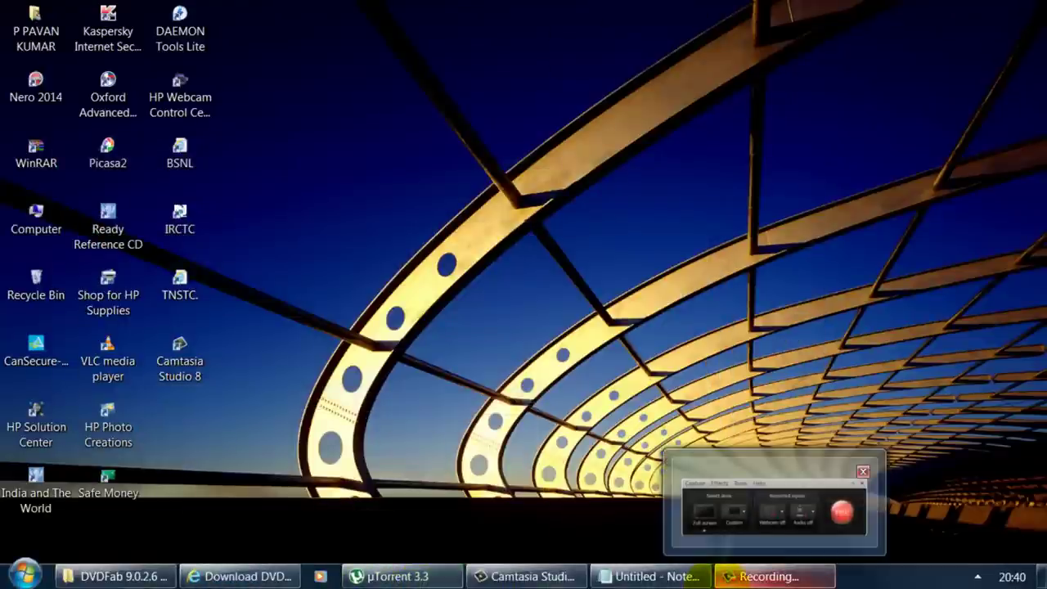
click(679, 576)
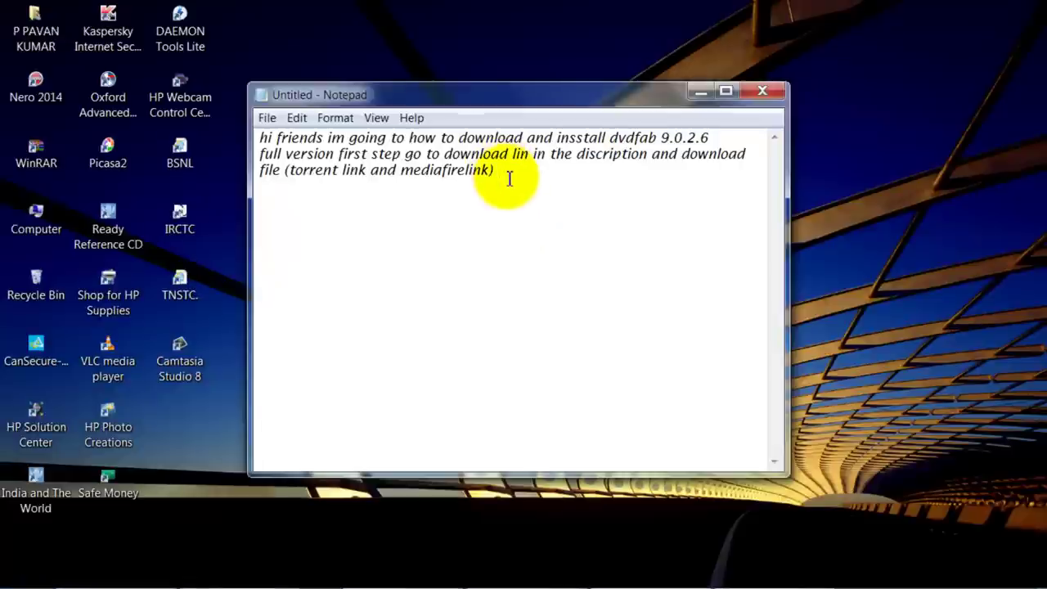
text(after download)
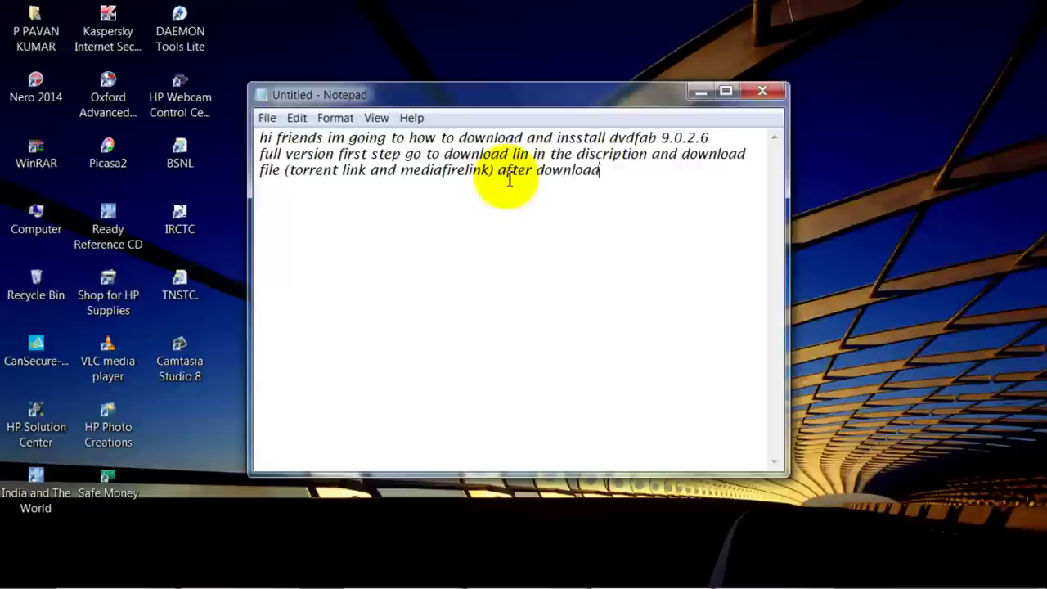
text(ing go to the)
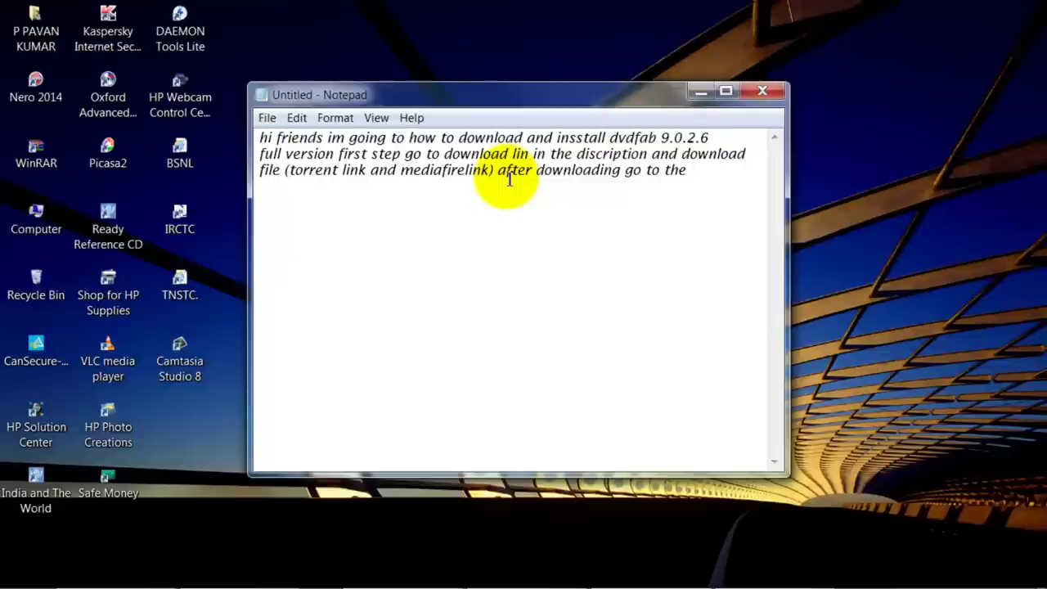
text( downloaded fo)
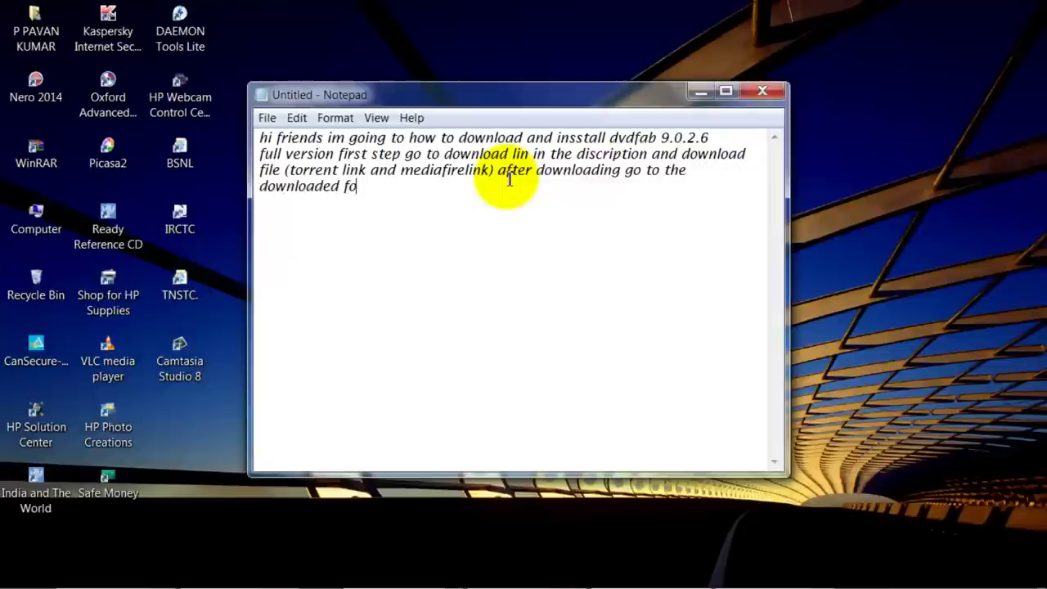
text(lder)
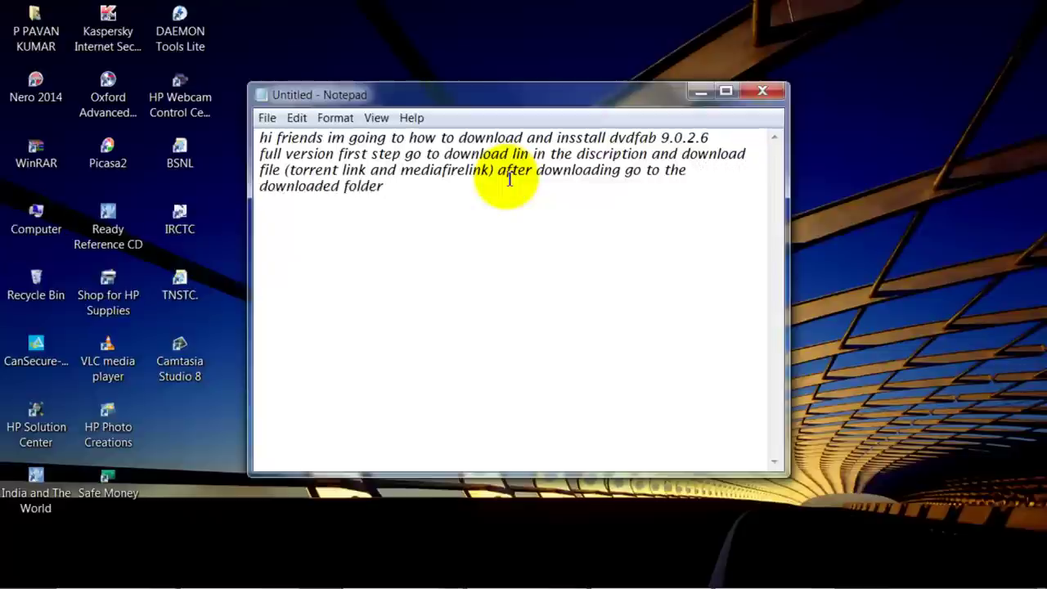
Step: Switch to the downloaded DVDFab 9.0.2.6 folder in Windows Explorer and look over its files, leaving none selected
click(701, 91)
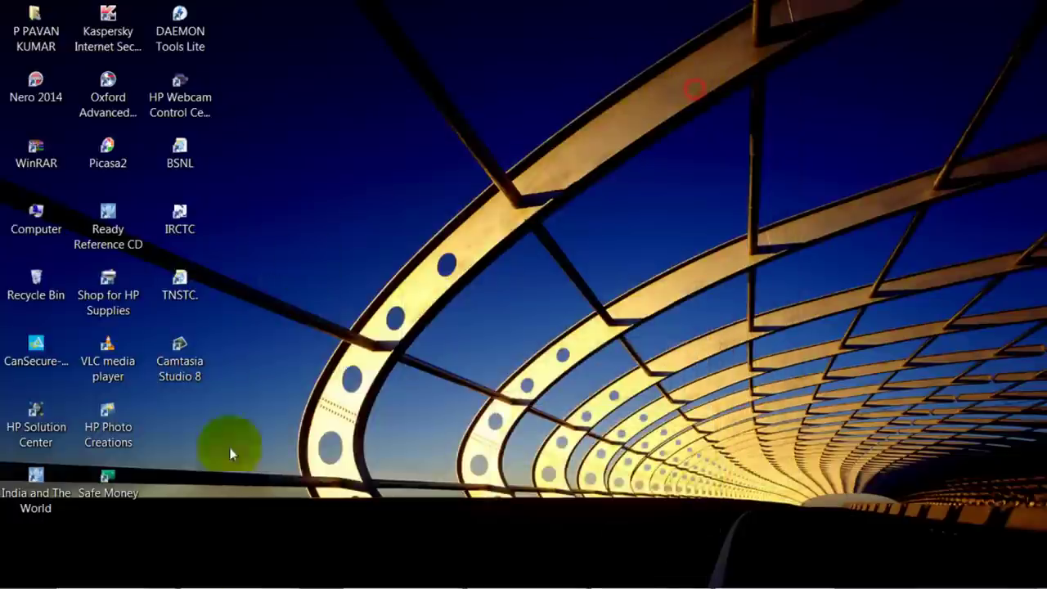
click(155, 579)
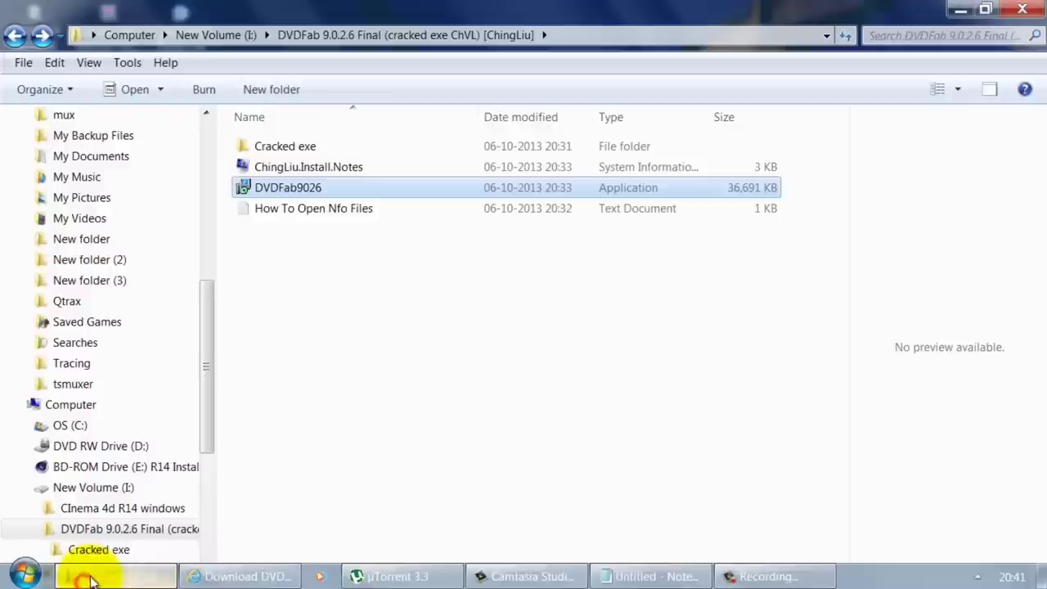
drag(336, 401, 334, 146)
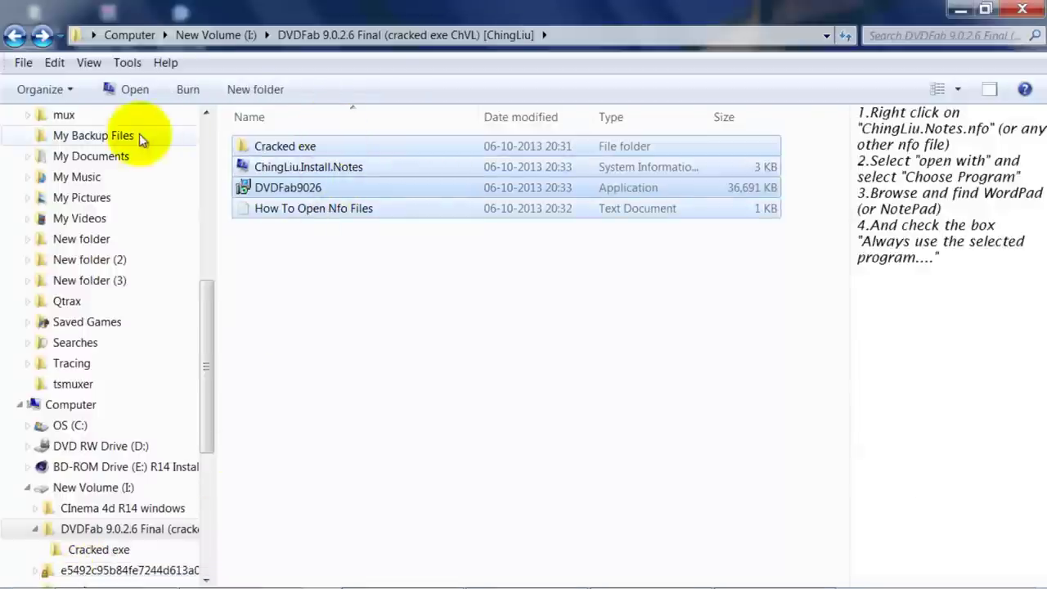
click(269, 283)
drag(233, 135, 583, 383)
drag(583, 383, 215, 115)
click(344, 329)
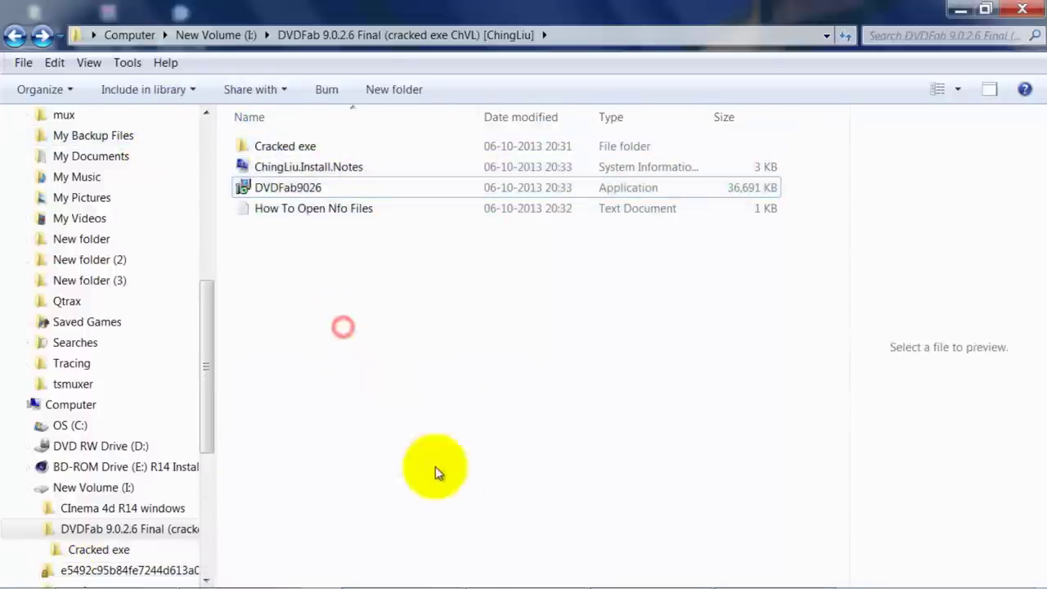
Step: Append "first open dvdfab9026 setup" to the Notepad note, moving its window aside so the folder's file names are visible
click(650, 576)
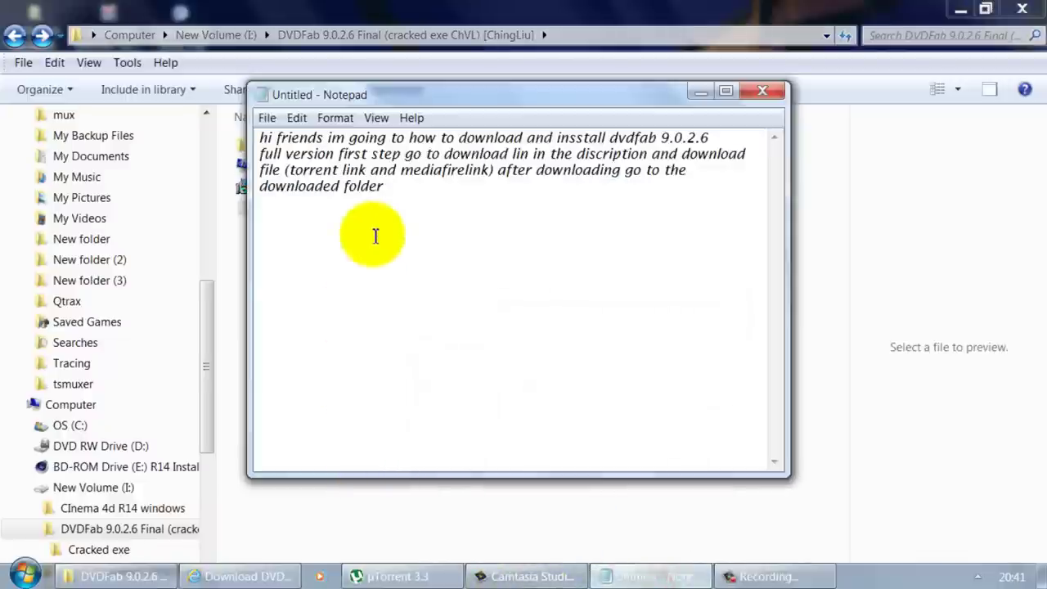
text(irst)
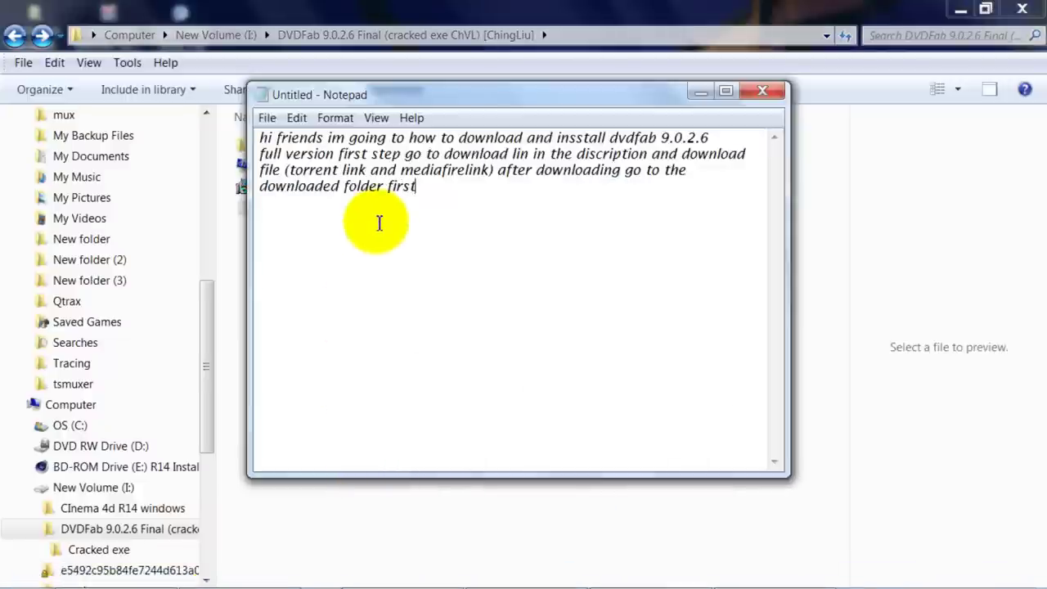
drag(421, 96, 580, 102)
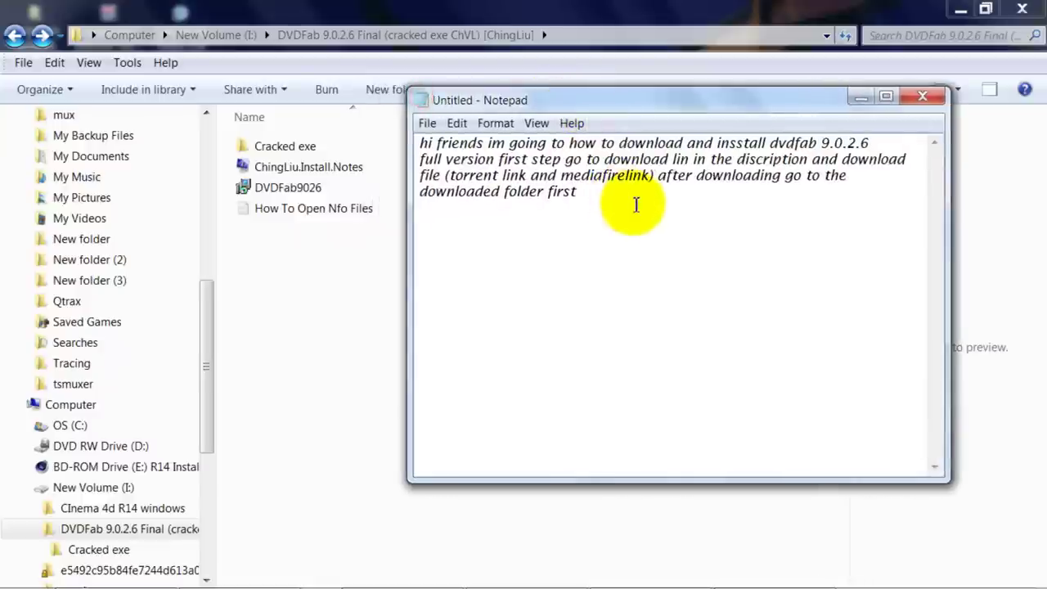
text(st open dvdfa)
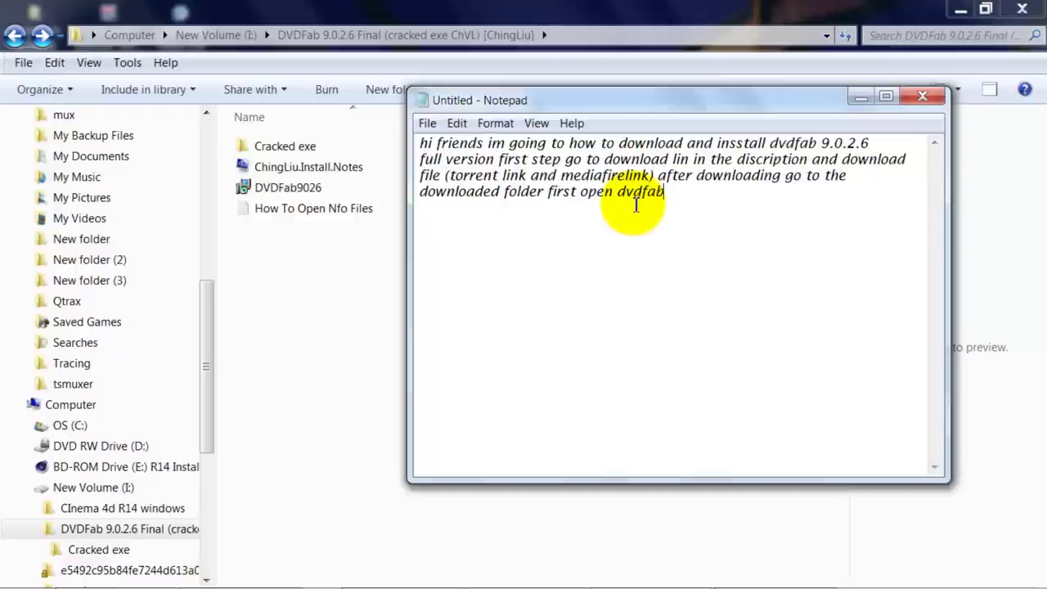
text(b9026)
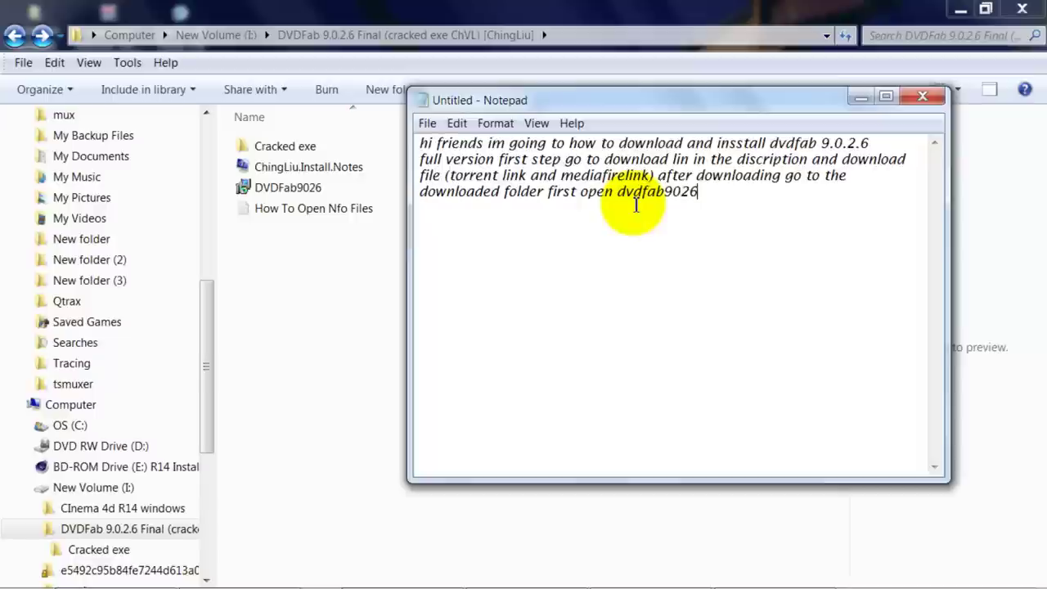
text( setup)
Step: Minimize the note and launch the DVDFab9026 application from the downloaded folder, allowing it to run
click(860, 98)
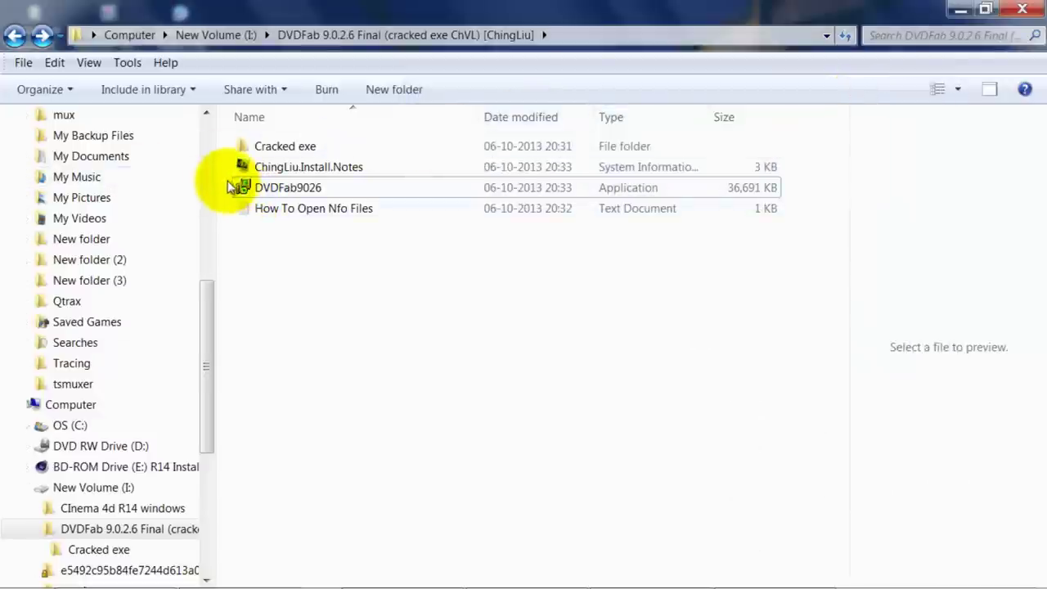
click(238, 187)
drag(865, 196, 222, 196)
double_click(282, 188)
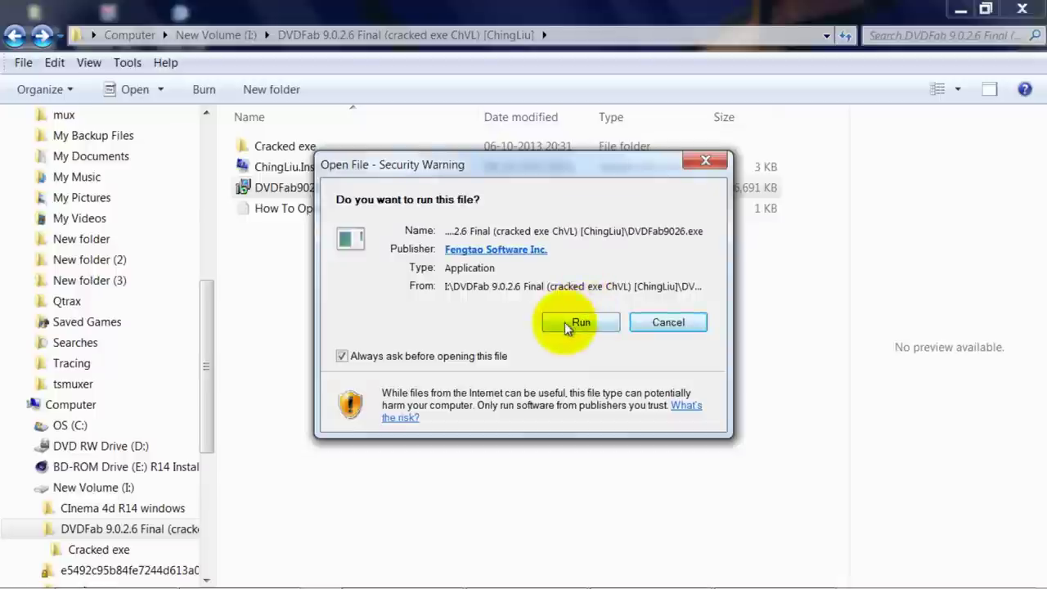
click(569, 324)
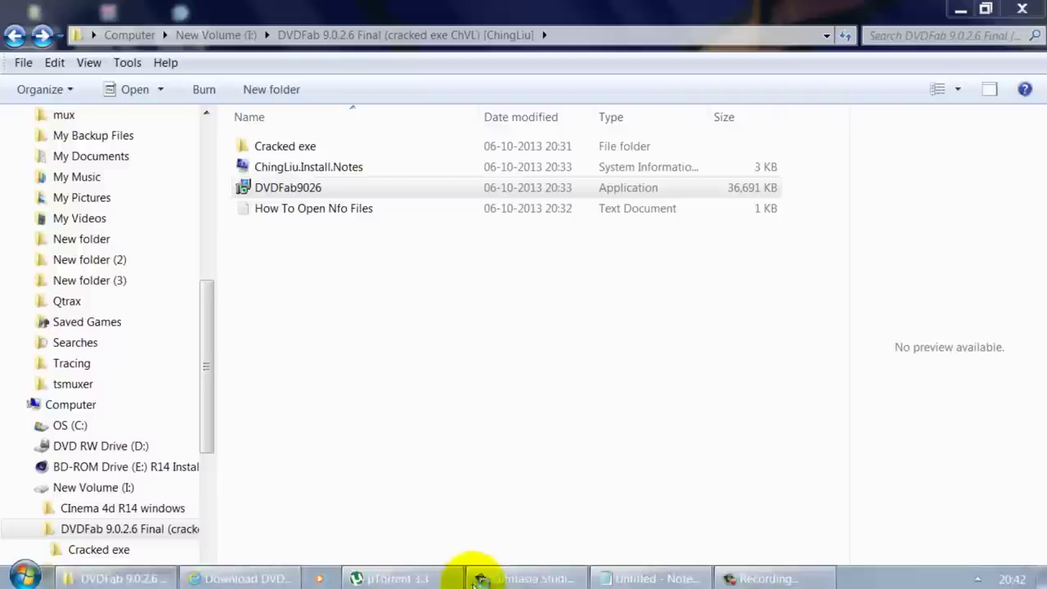
Step: Return to the Notepad note, append "and install" after "setup", and minimize the note
click(609, 574)
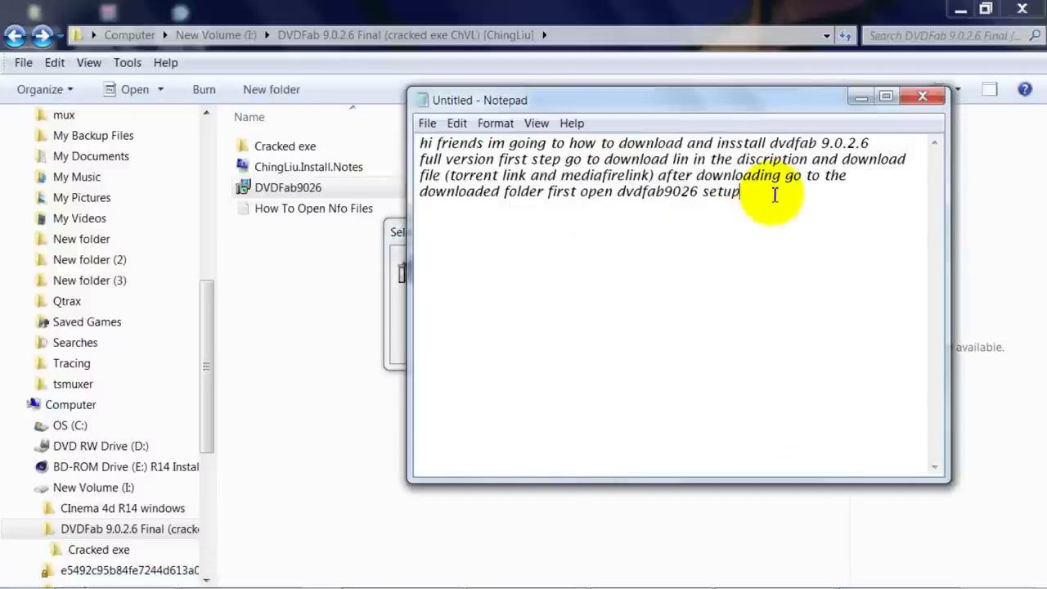
text(and)
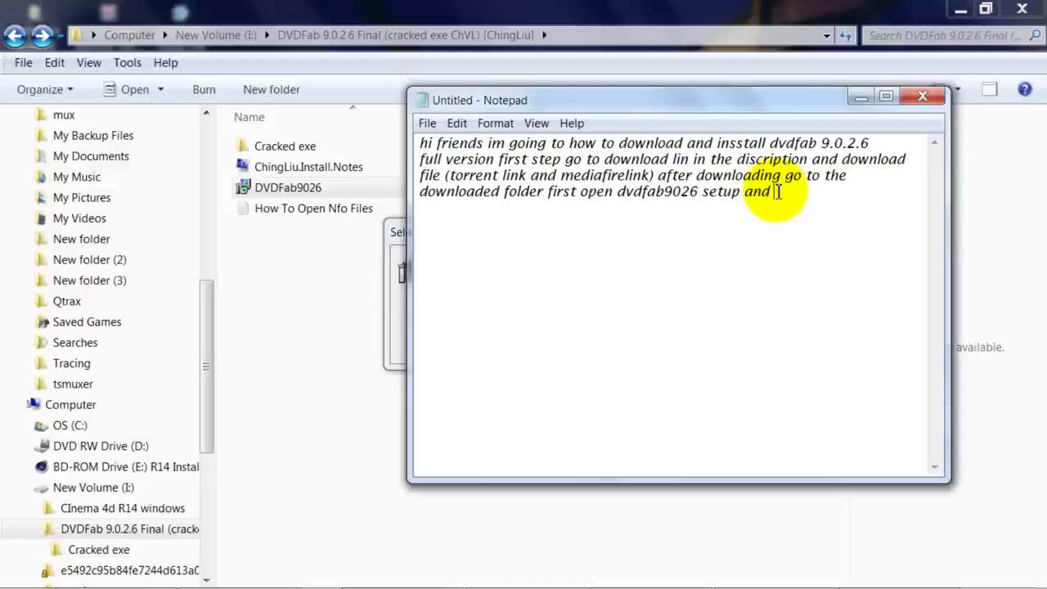
text( install)
click(861, 97)
Step: Run the DVDFab 9 setup in English, accepting the license agreement and keeping the default destination and Start Menu folder
click(544, 343)
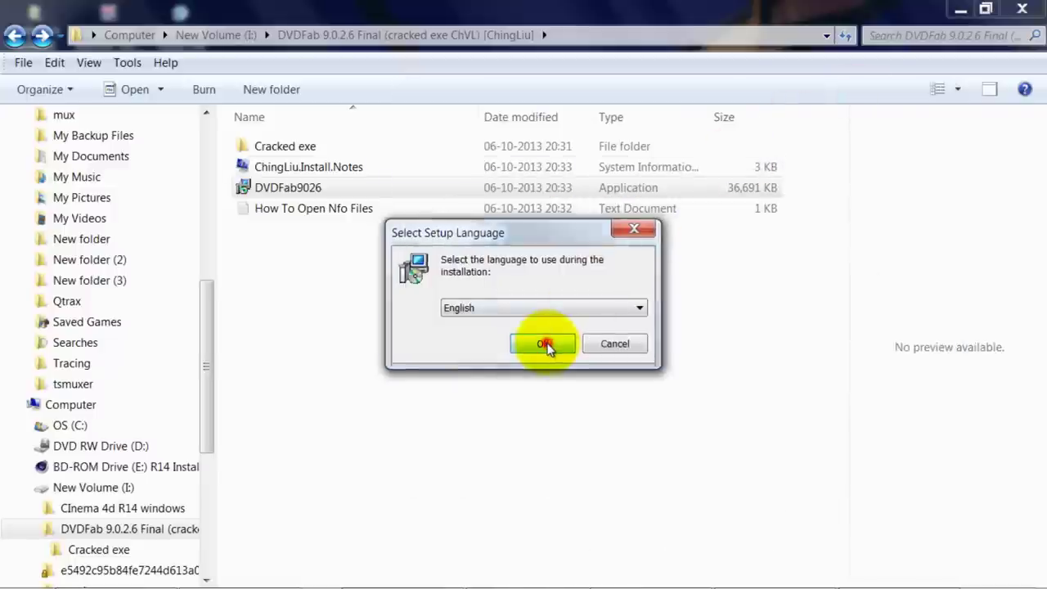
click(624, 455)
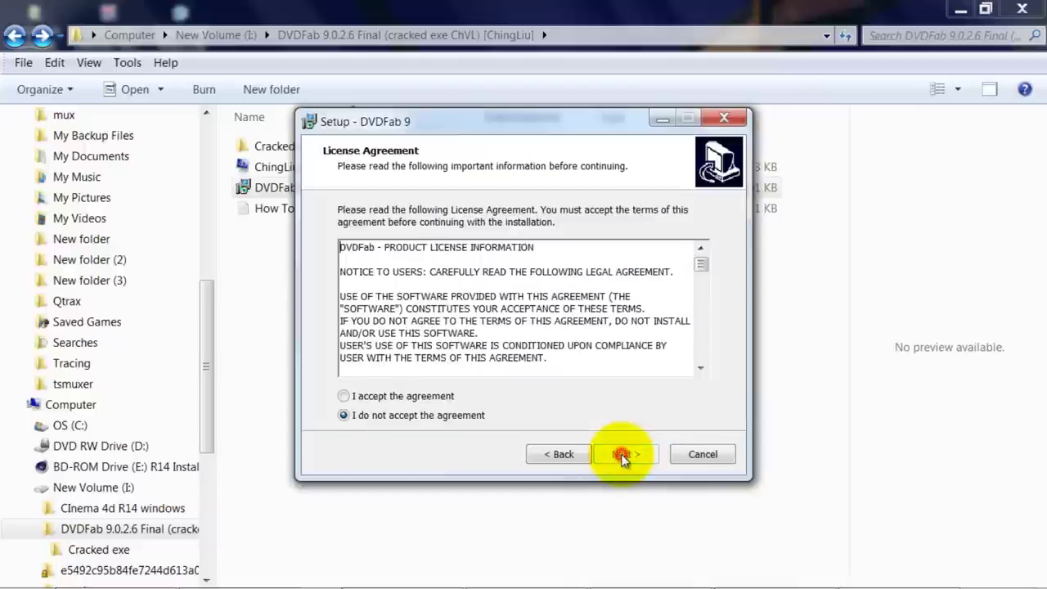
click(343, 396)
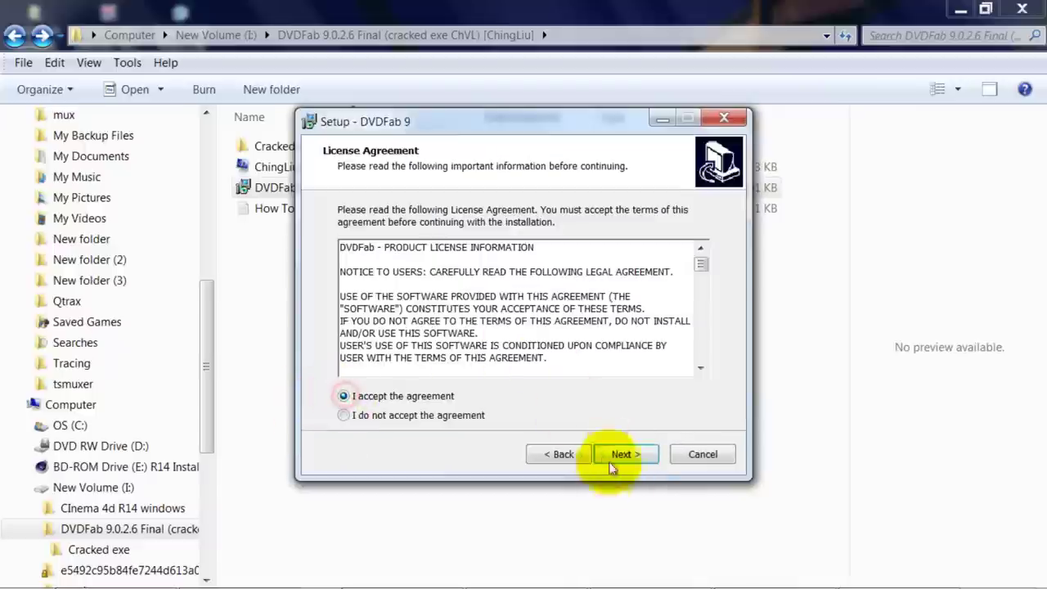
click(635, 455)
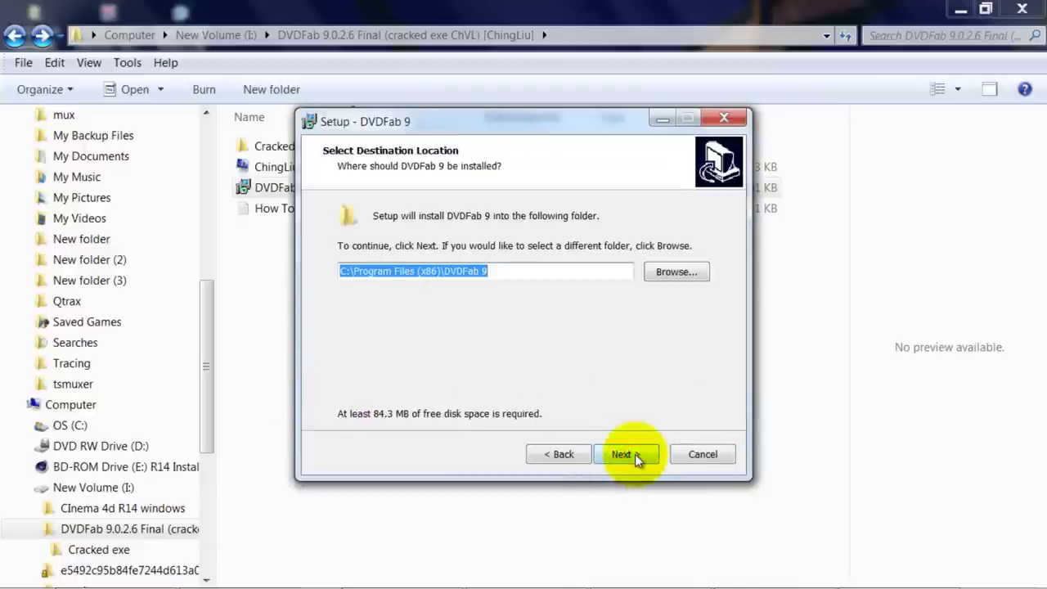
click(635, 455)
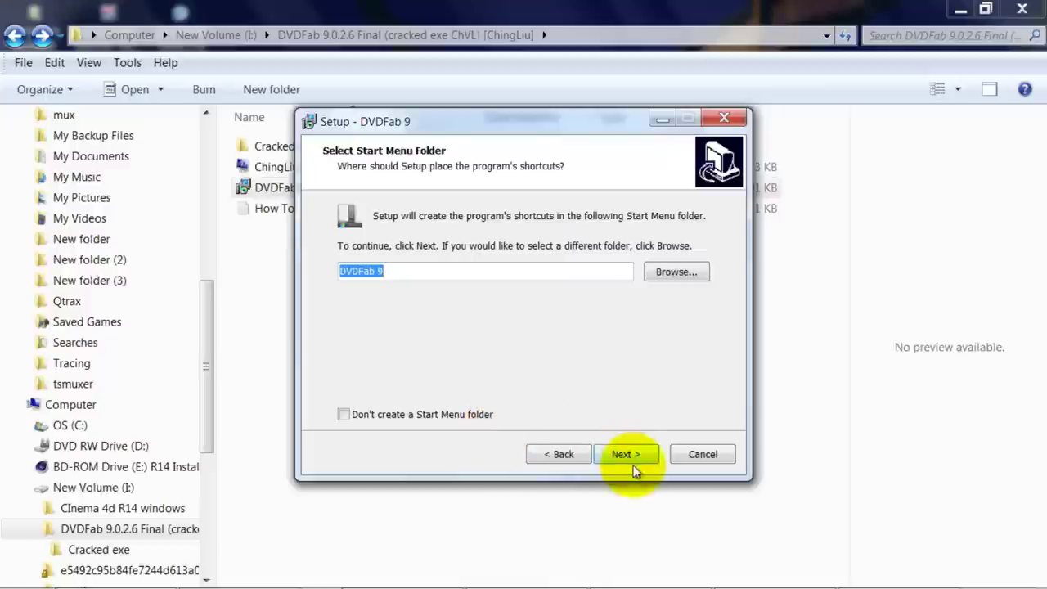
click(633, 456)
click(627, 453)
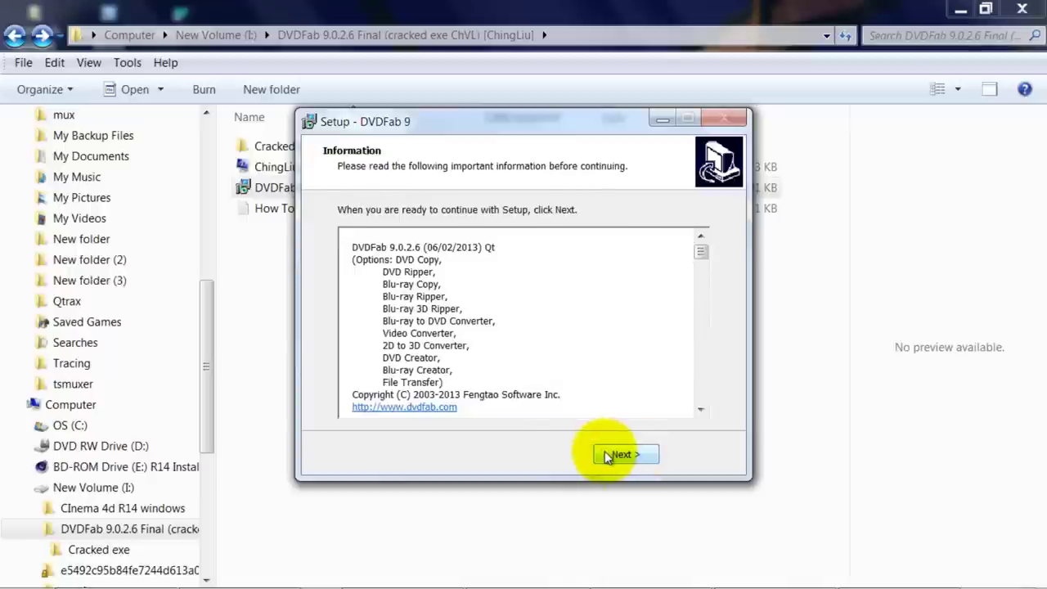
Step: Continue past the setup information page and finish the wizard with Launch DVDFab and What's New unchecked
click(603, 453)
click(466, 294)
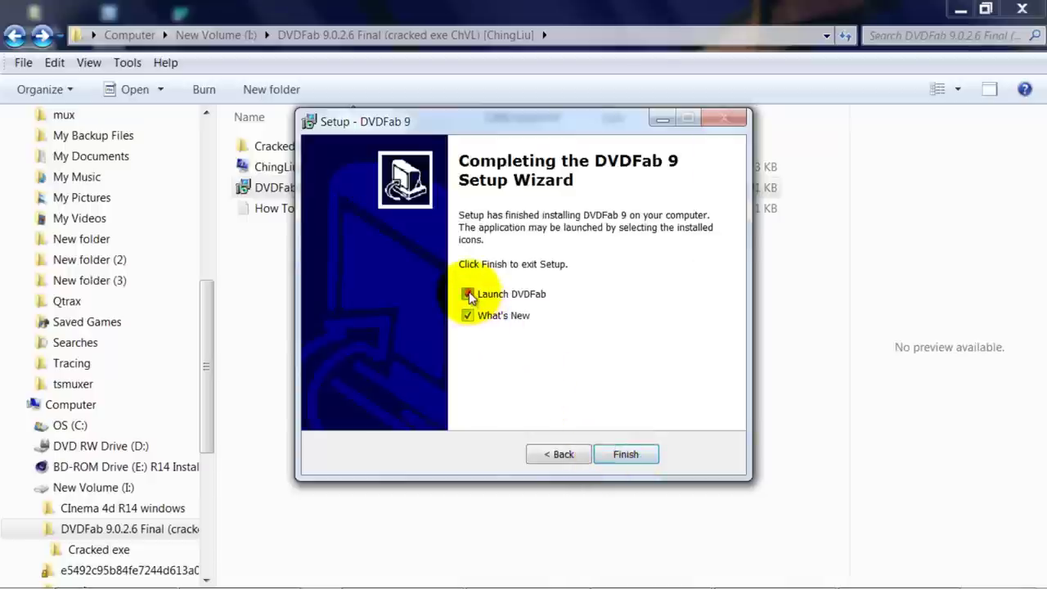
click(466, 315)
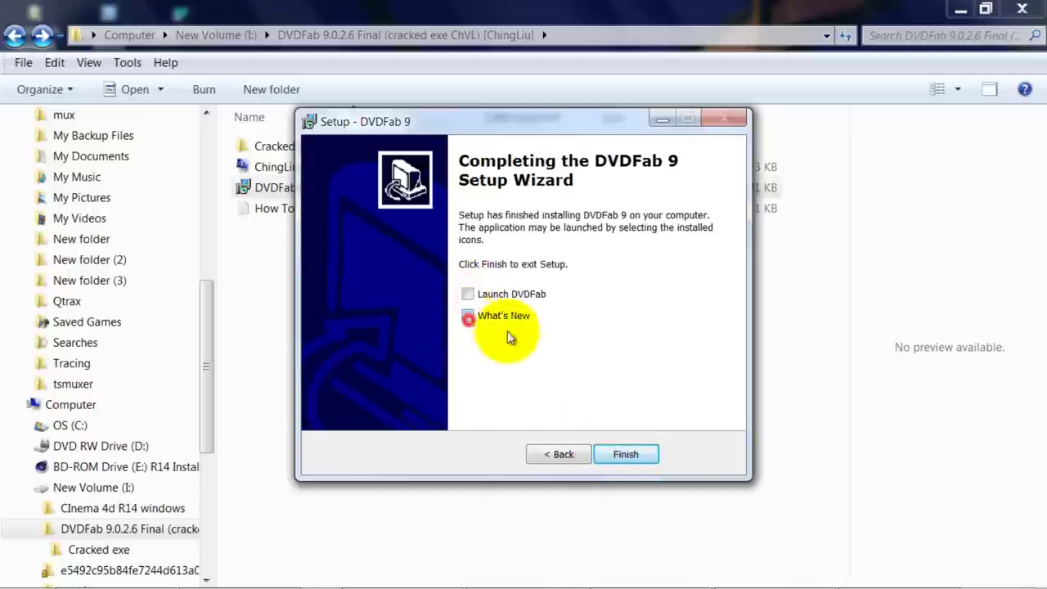
click(624, 454)
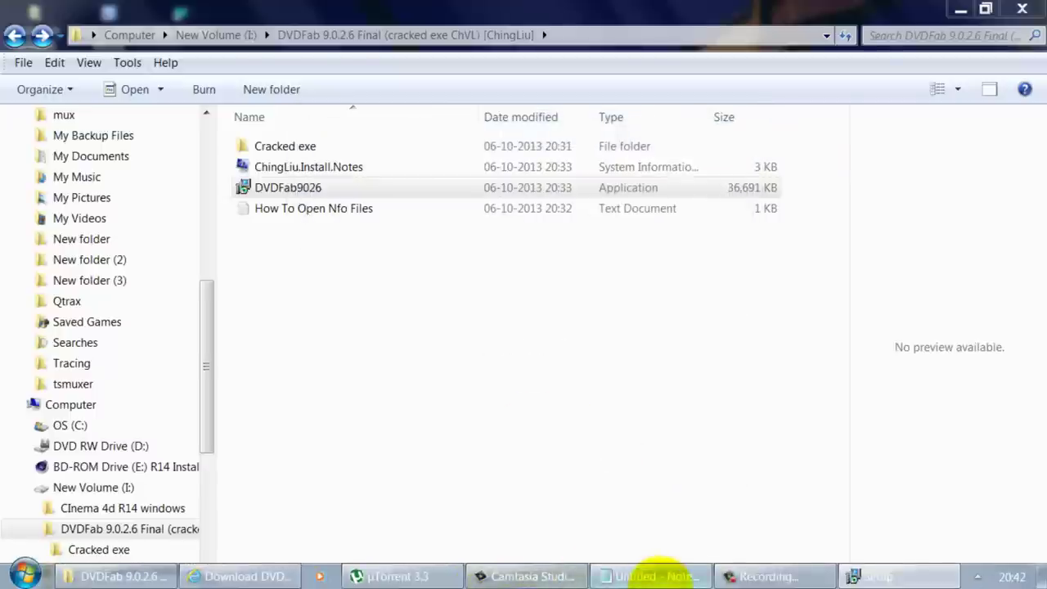
Step: Append "after installing go to crack folder and copy crack" to the Notepad note, and minimize it
click(607, 576)
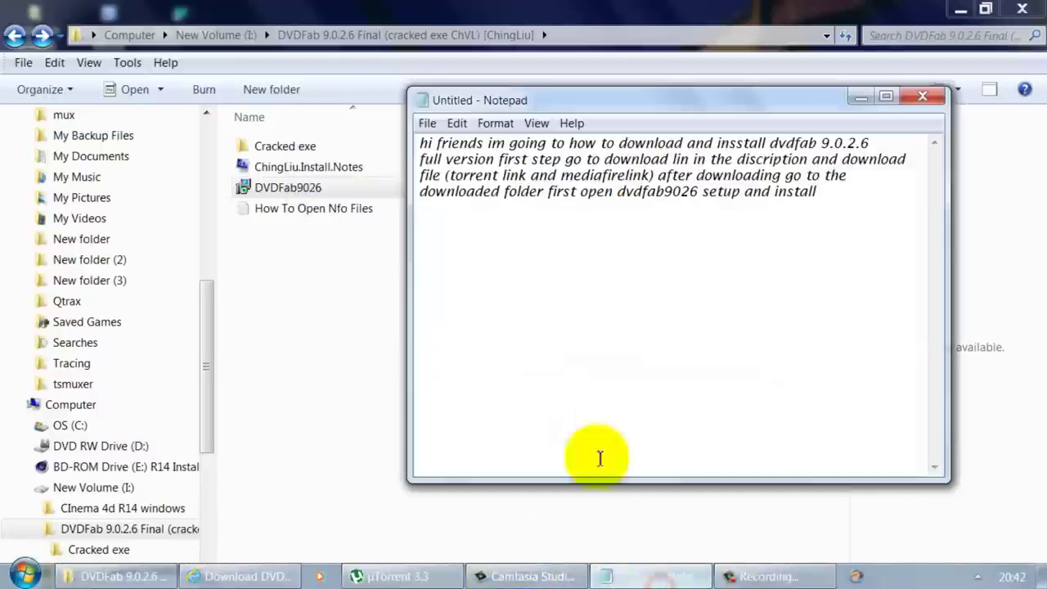
click(852, 212)
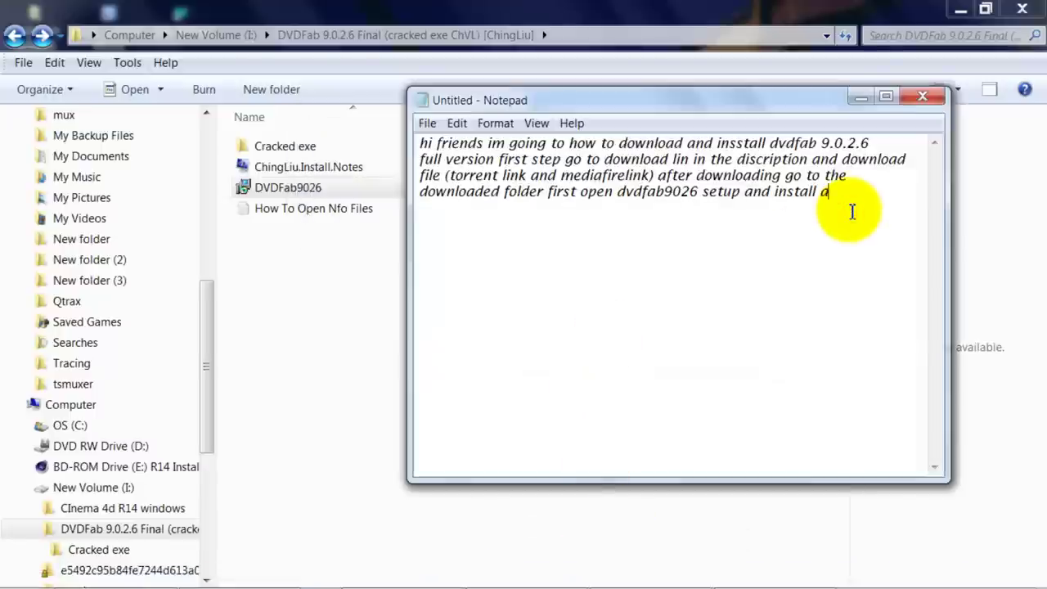
text(after installing)
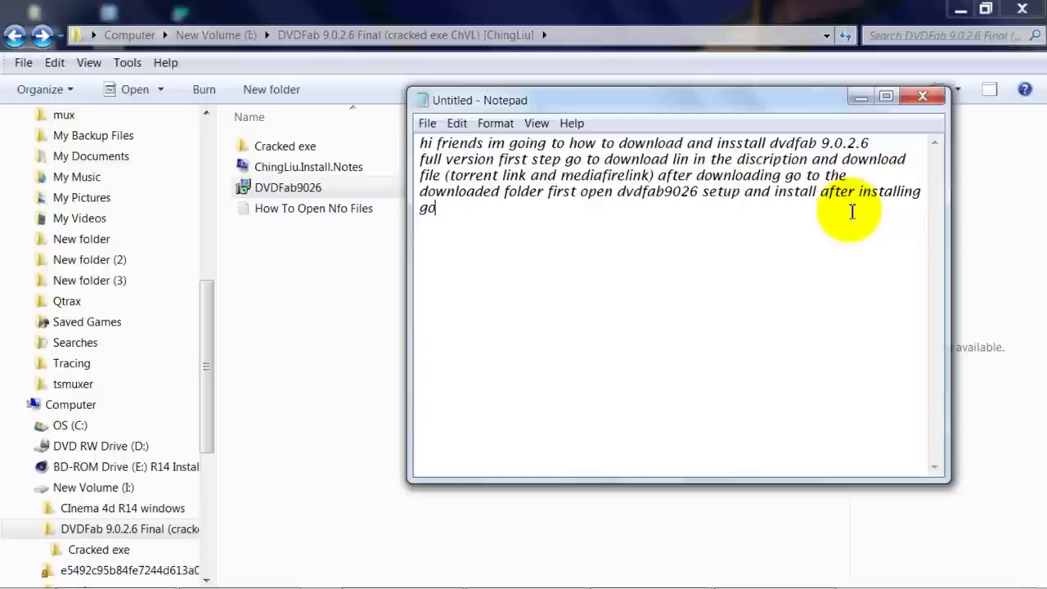
text(to crack folder)
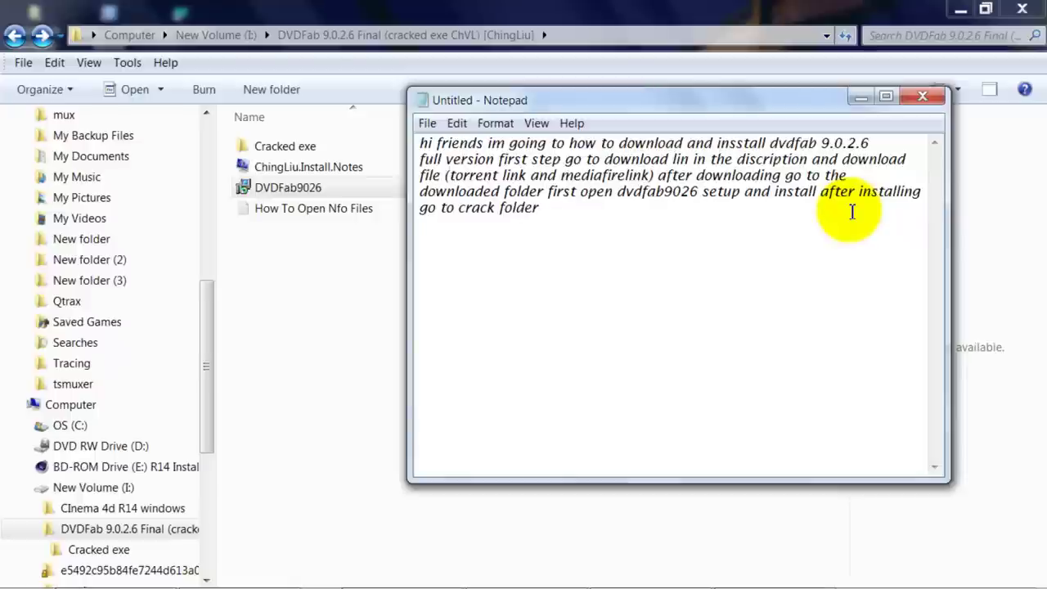
text( and copy)
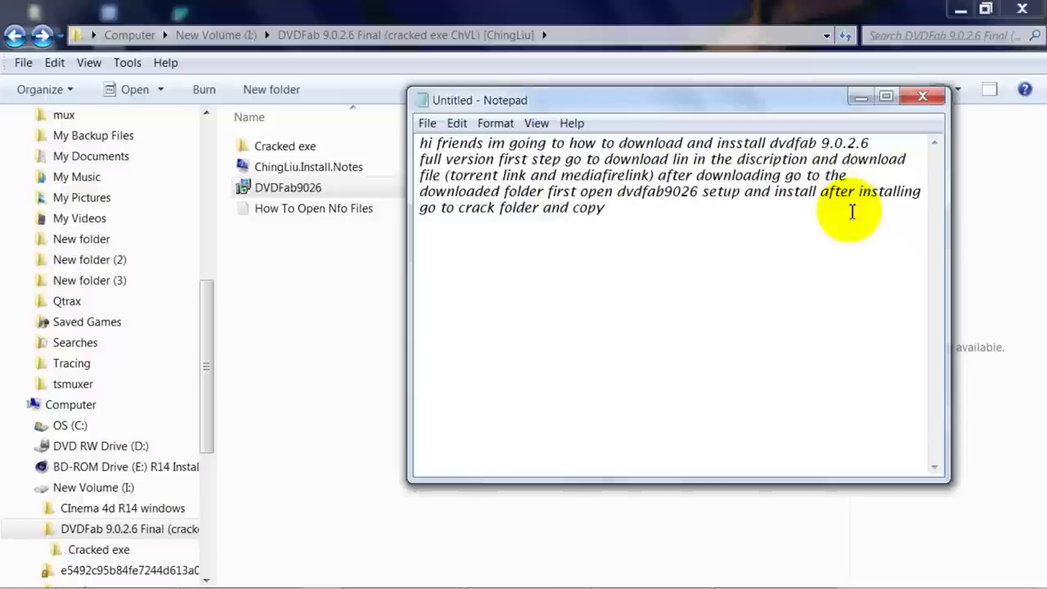
text( cr)
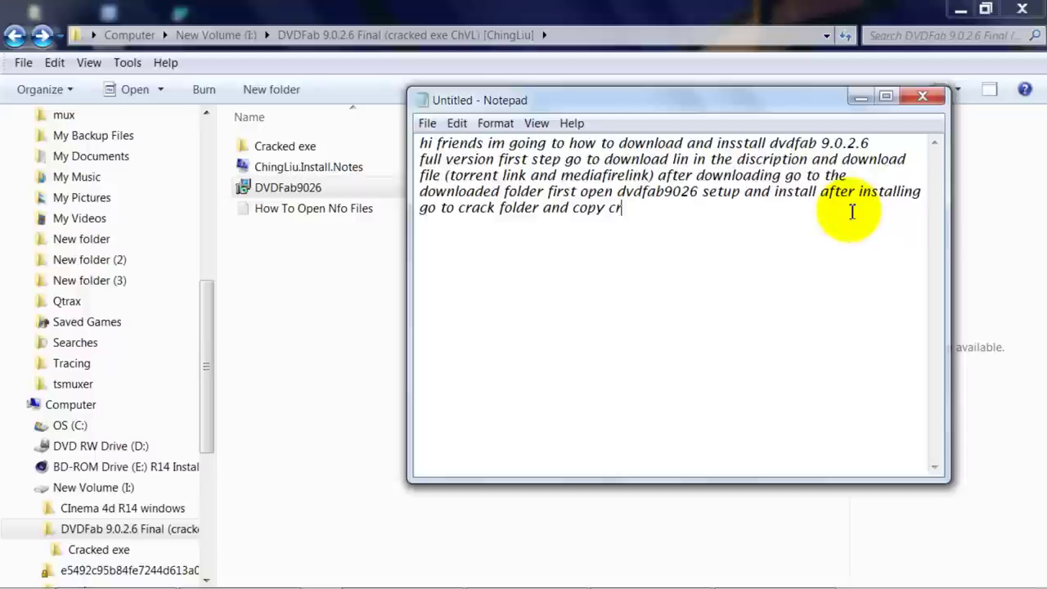
text(ack)
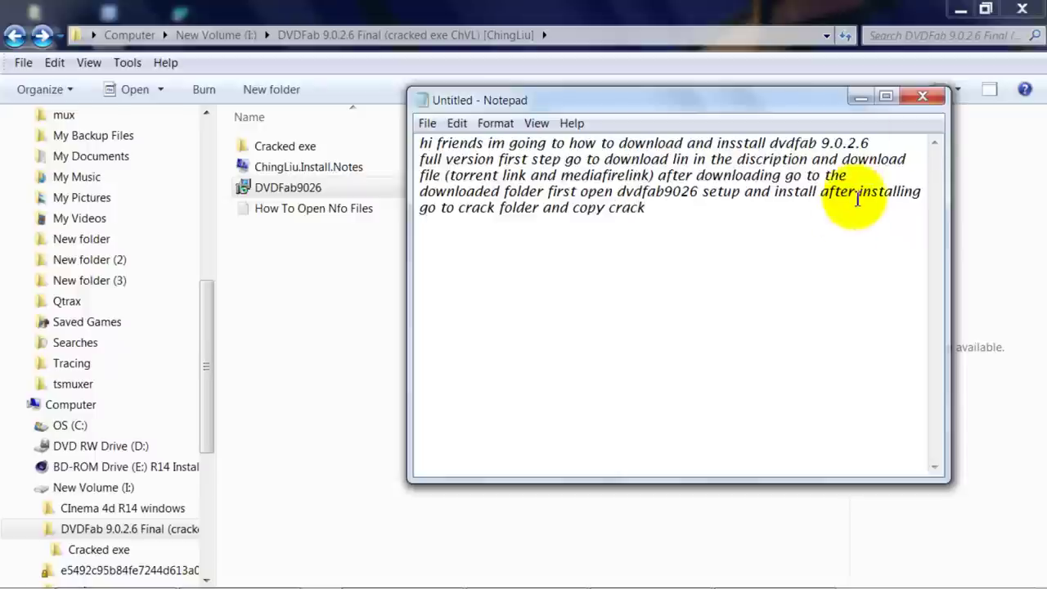
click(859, 98)
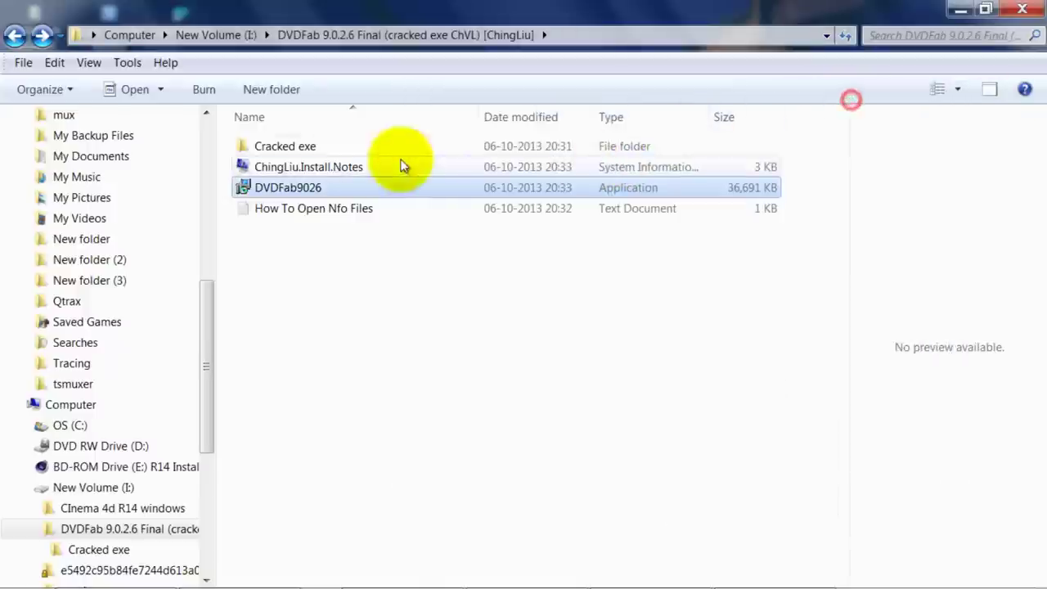
Step: Open the Cracked exe folder and copy its DVDFab application file
double_click(294, 146)
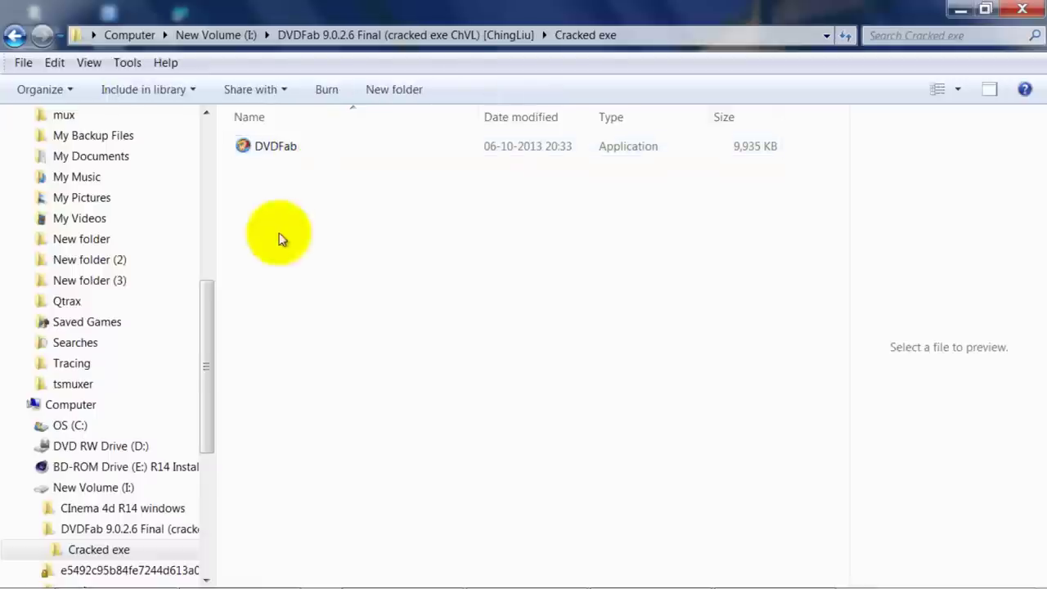
drag(283, 236, 302, 139)
drag(224, 140, 605, 196)
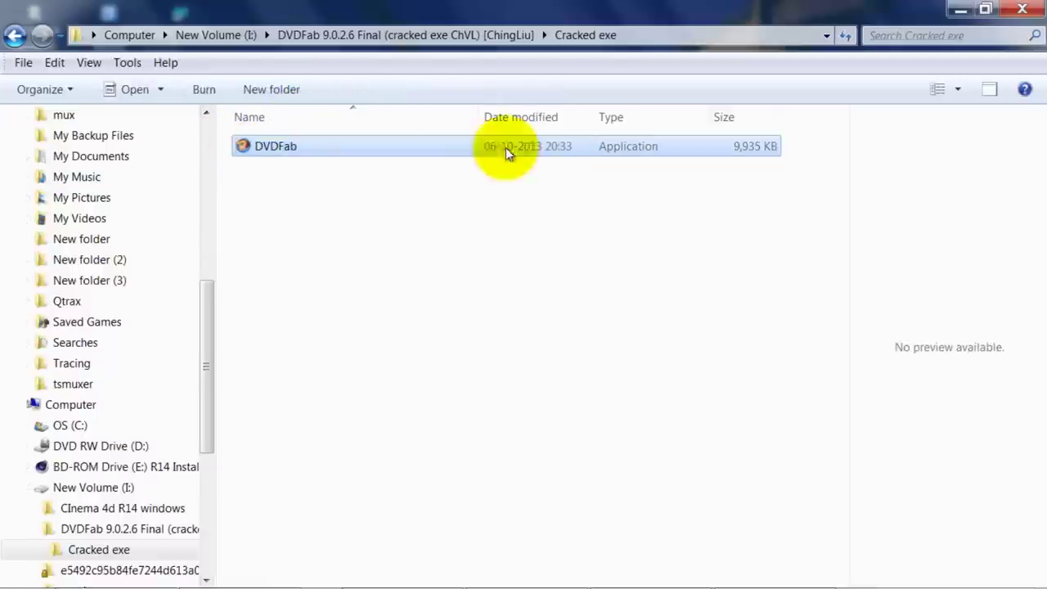
right_click(297, 145)
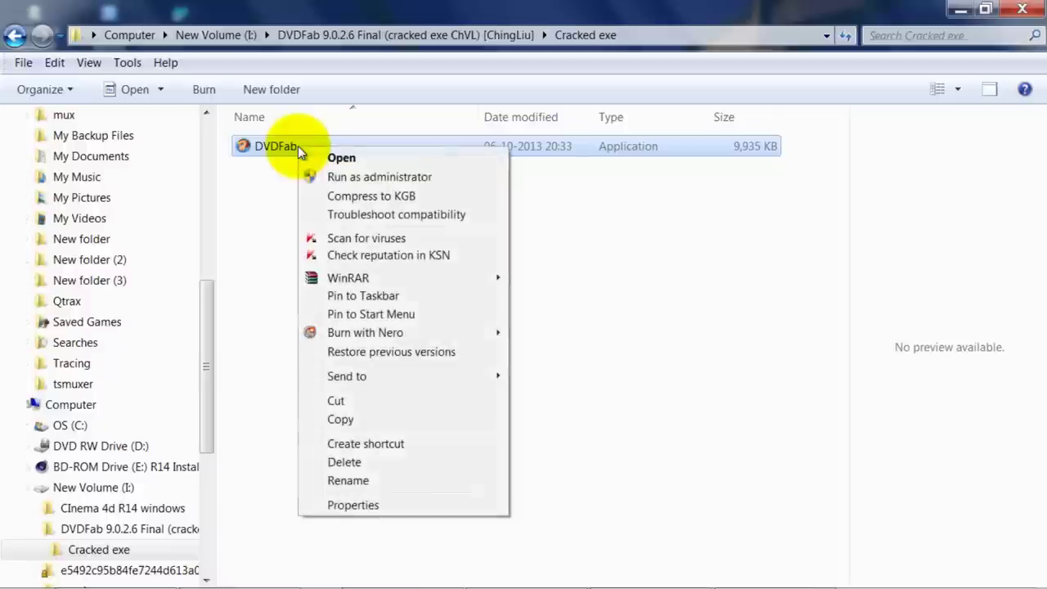
click(352, 420)
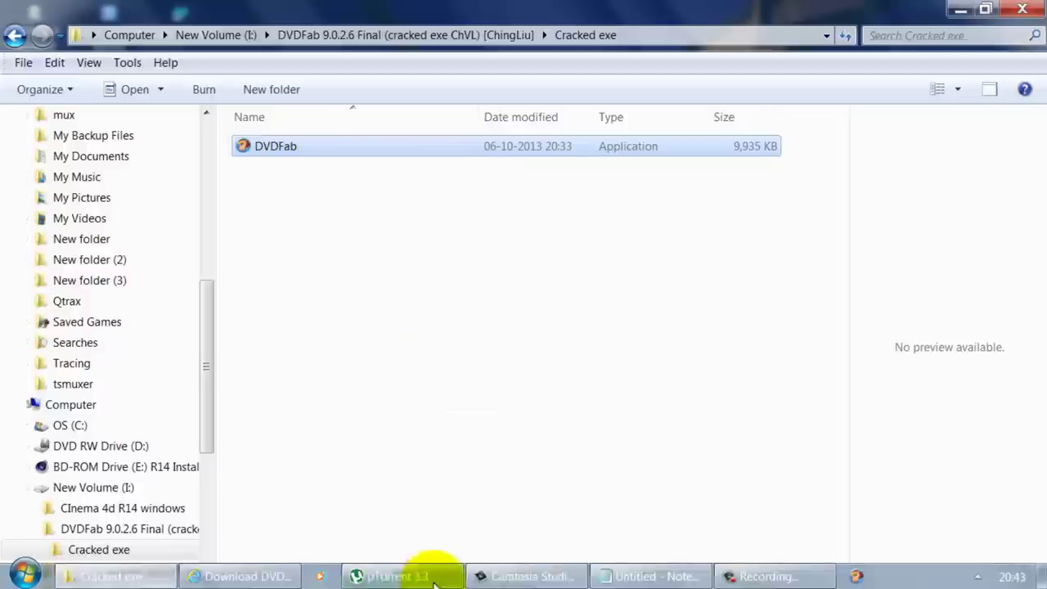
Step: Append "after copying go to installed folder" to the Notepad note, and minimize it
click(642, 576)
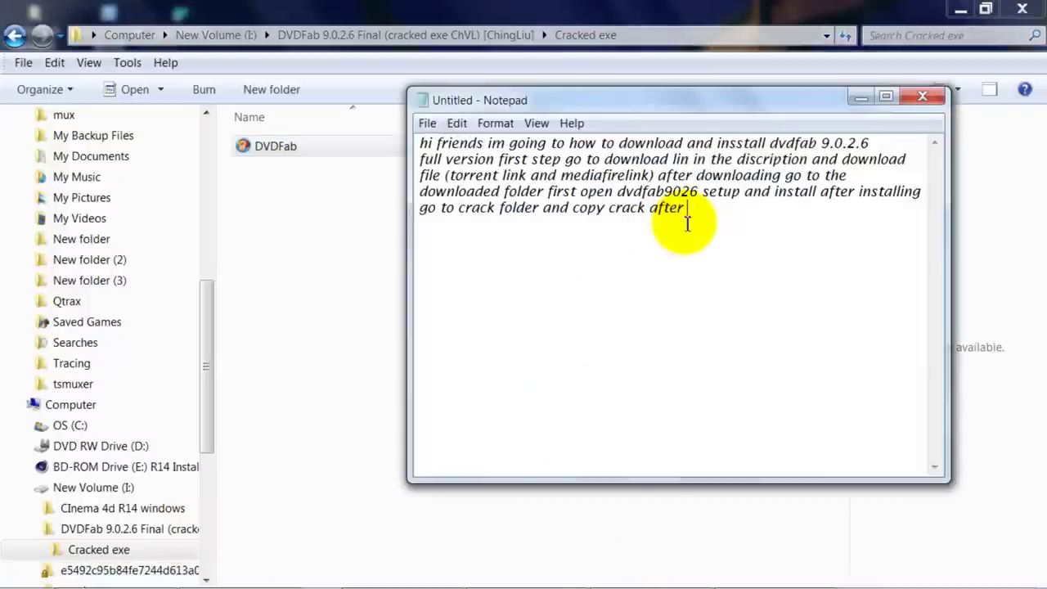
text(py)
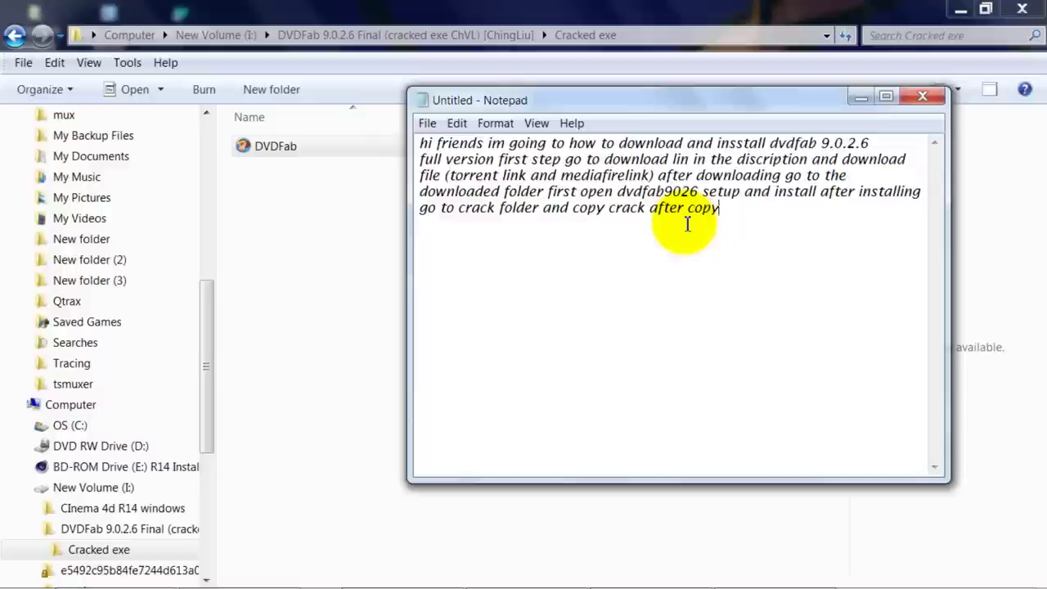
text(ing go to inst)
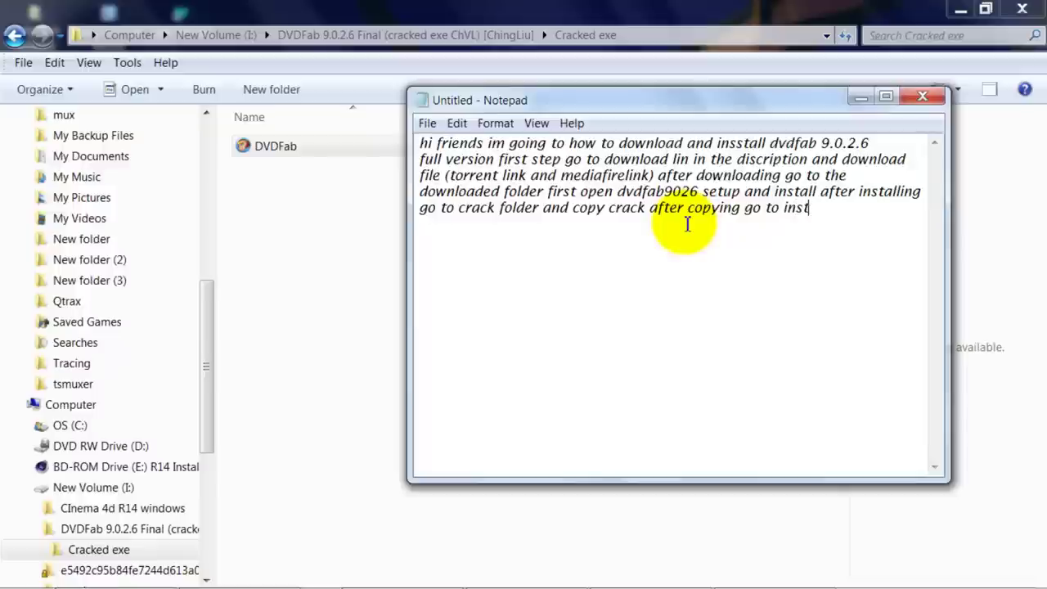
text(alled folder)
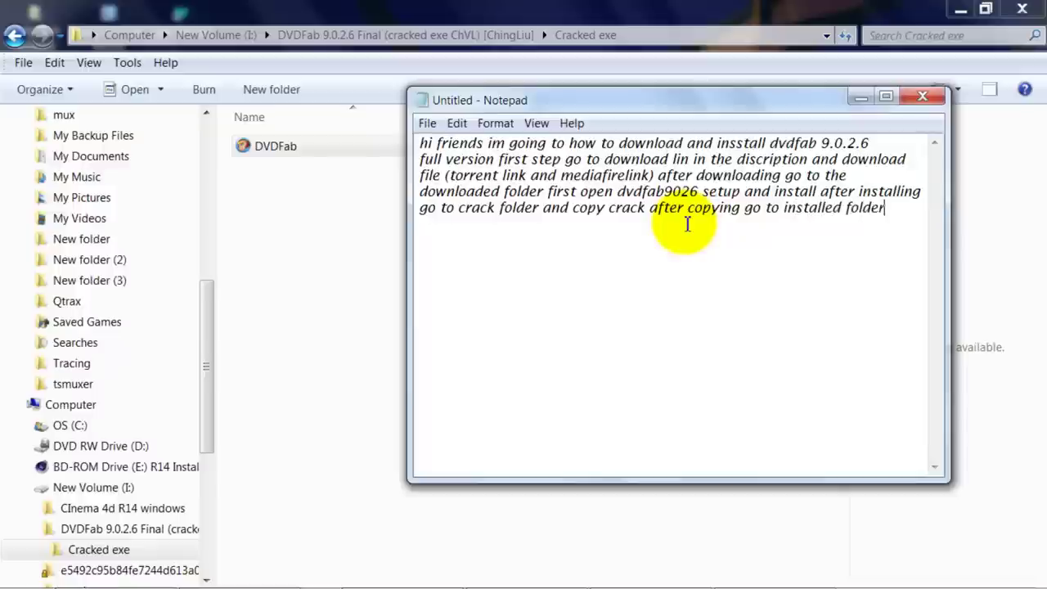
click(861, 96)
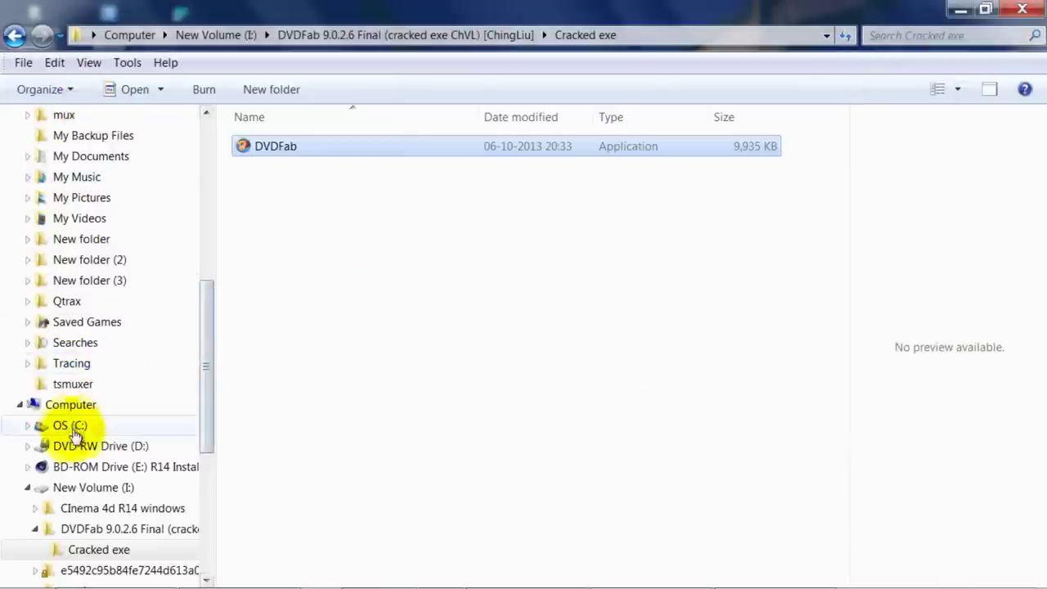
Step: Open the DVDFab 9 folder inside Program Files (x86) on drive C and locate the installed DVDFab application
click(83, 404)
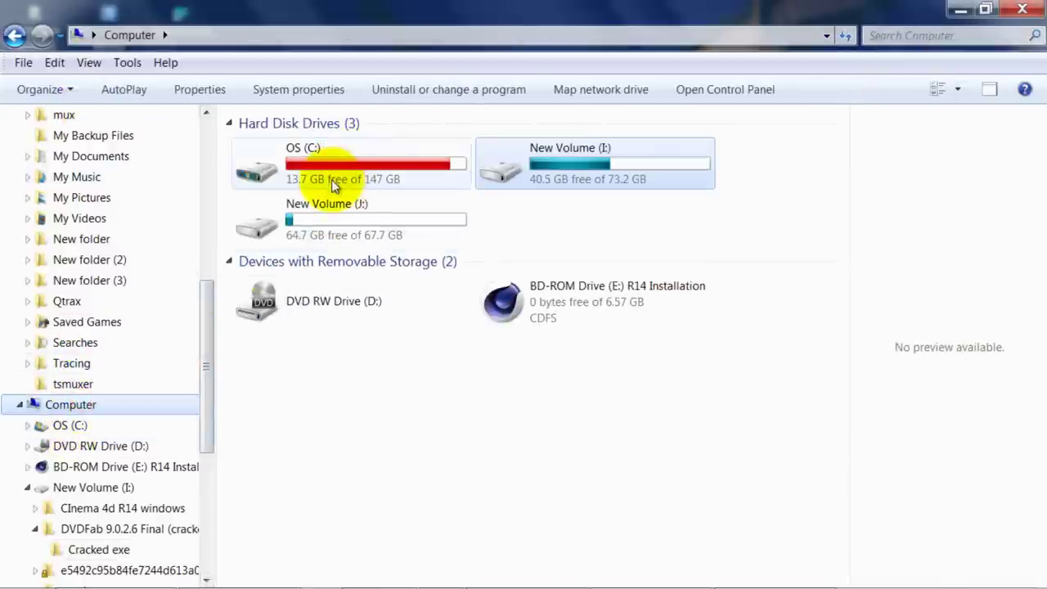
double_click(269, 168)
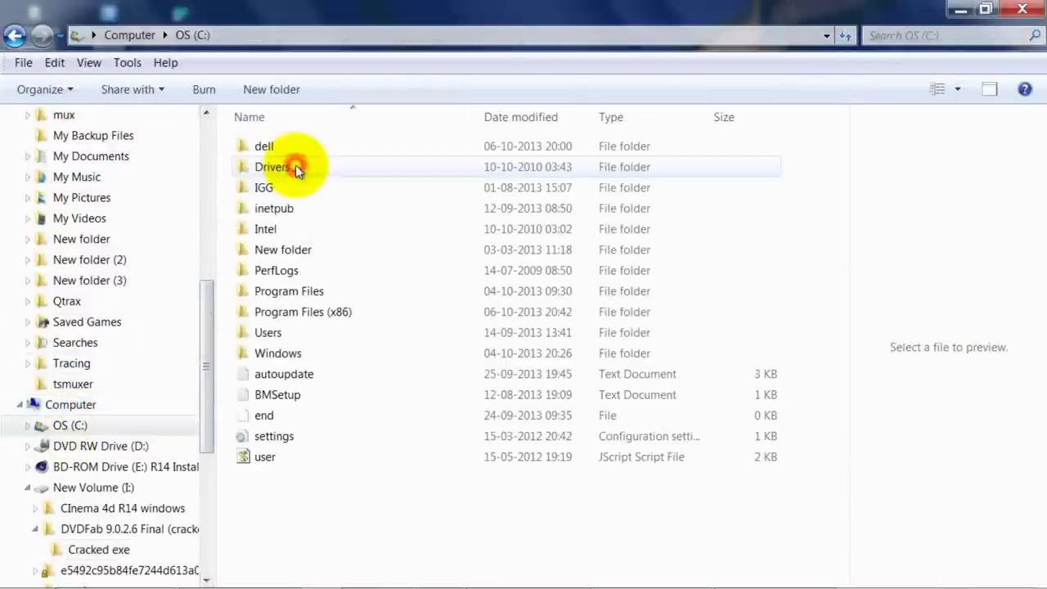
click(300, 319)
double_click(301, 319)
scroll(316, 355, down, 5)
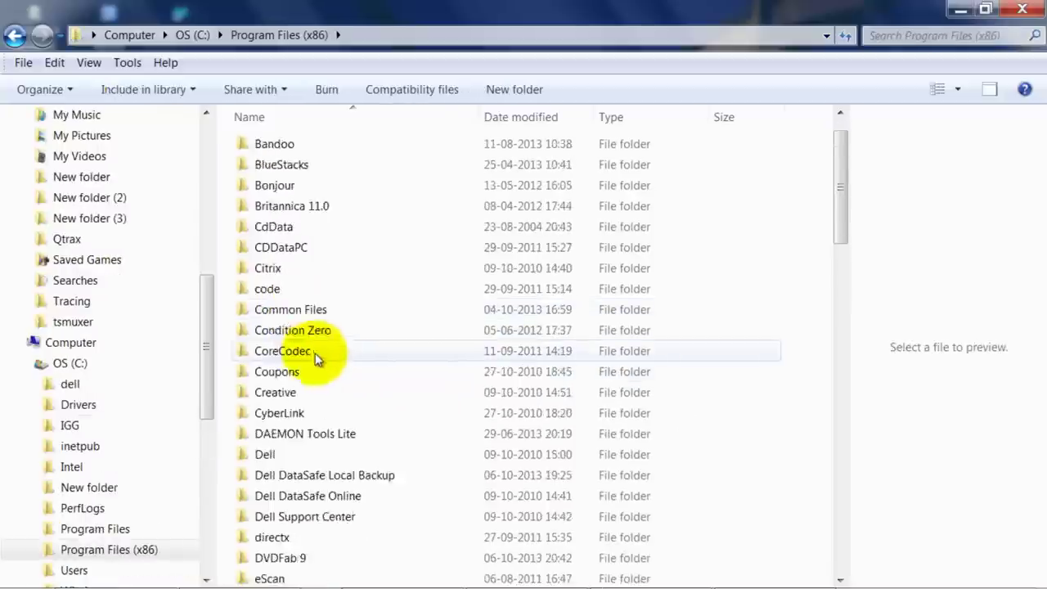
scroll(321, 367, up, 1)
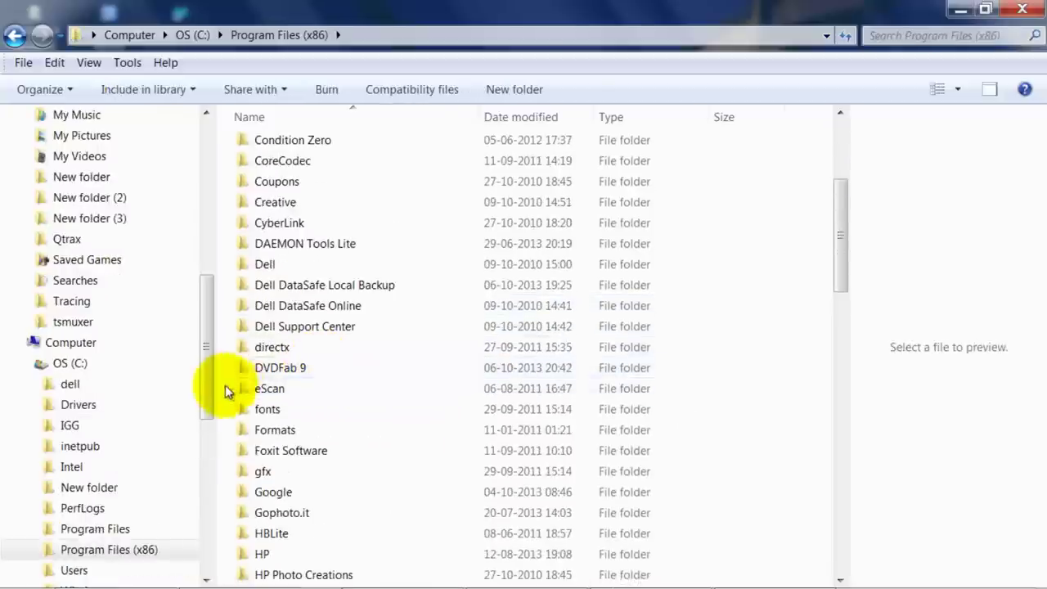
mouse_move(821, 368)
mouse_down()
mouse_move(564, 367)
mouse_move(813, 362)
mouse_up()
double_click(288, 370)
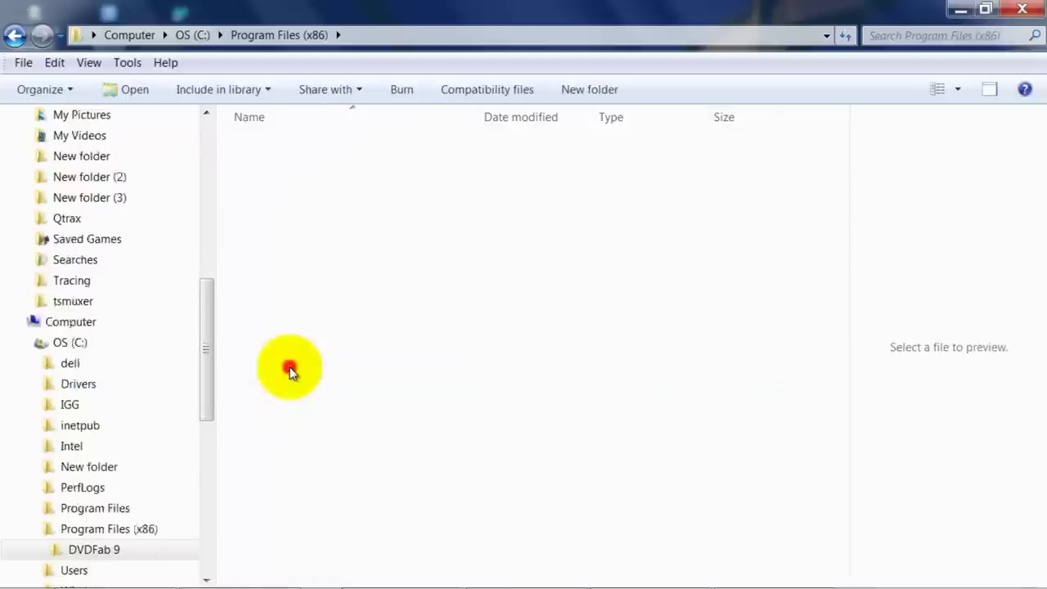
scroll(281, 369, down, 3)
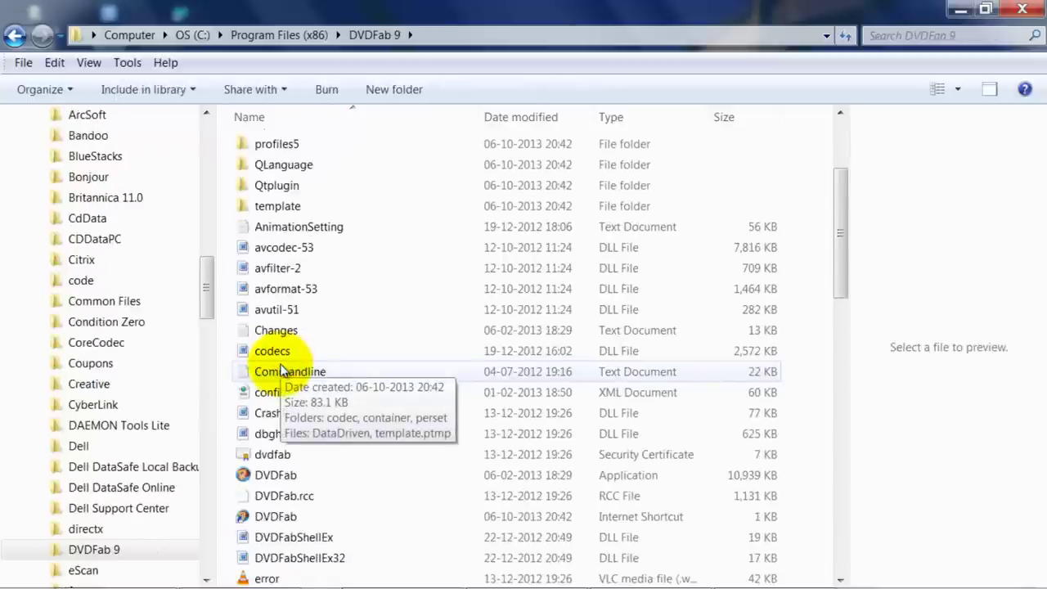
scroll(266, 408, down, 1)
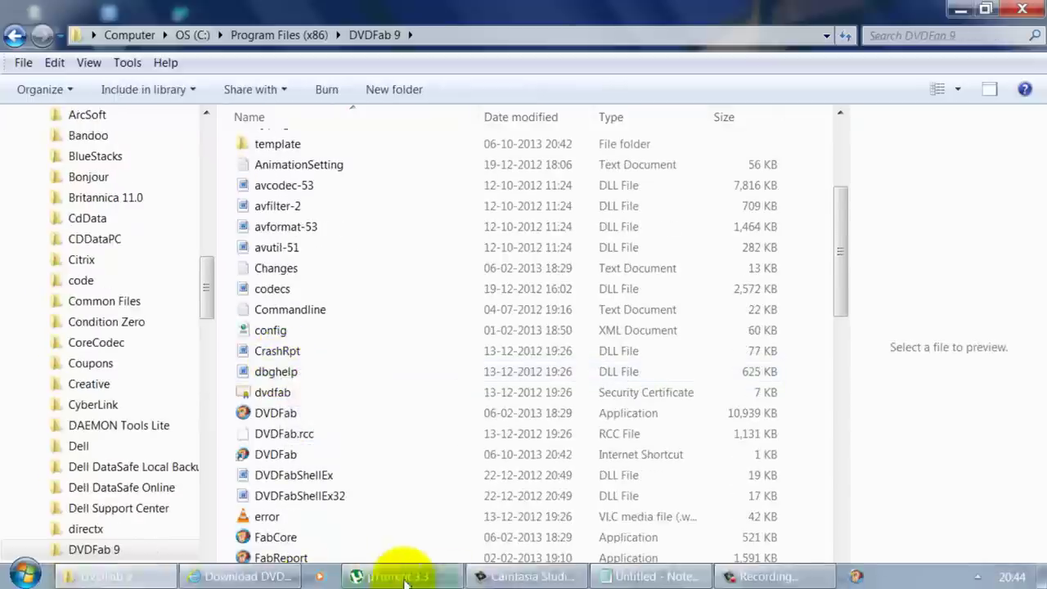
Step: Append "and paste and replace" to the end of the Notepad note
click(622, 574)
click(902, 207)
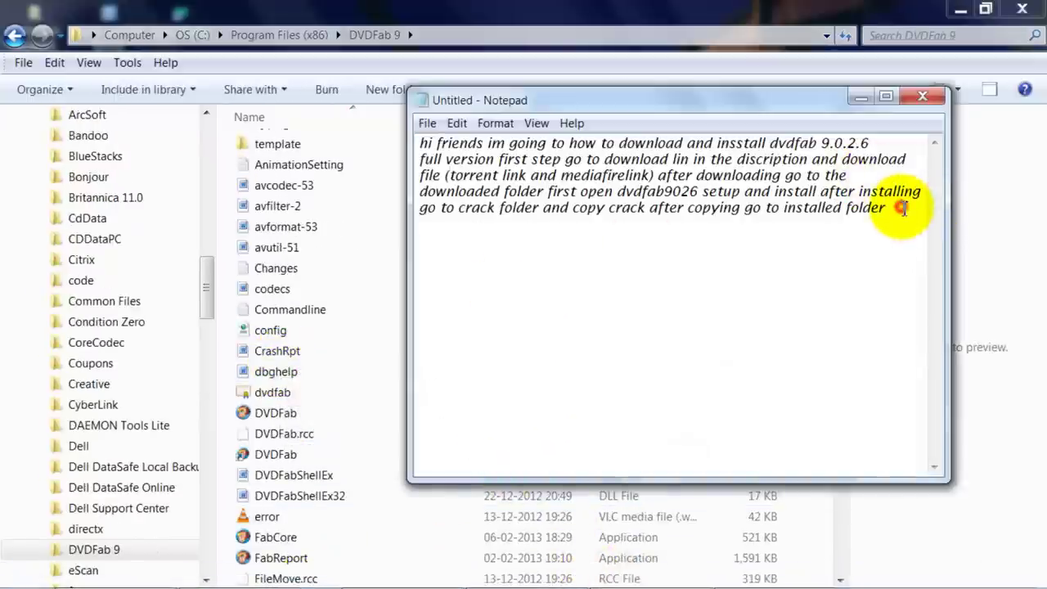
text(and)
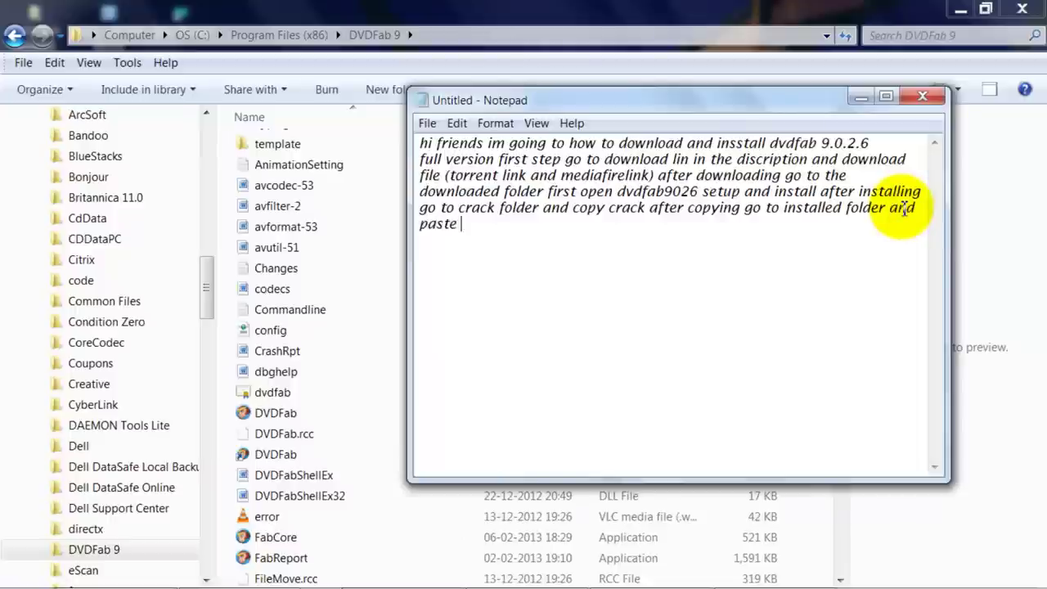
text(paste and)
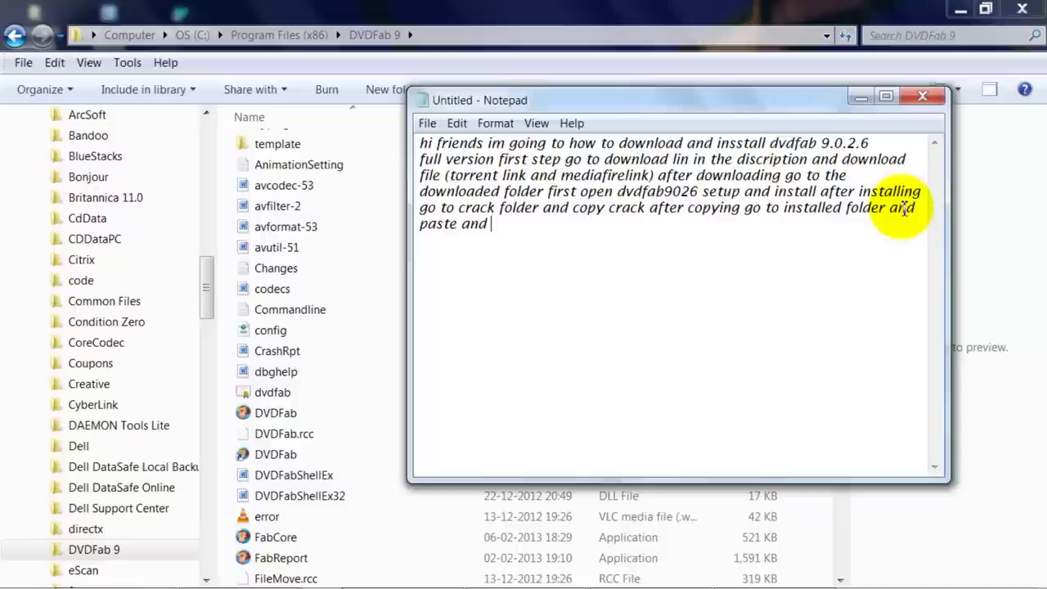
text( replace)
Step: Paste the copied DVDFab application into the DVDFab 9 folder, replacing the existing file and granting administrator permission
click(227, 294)
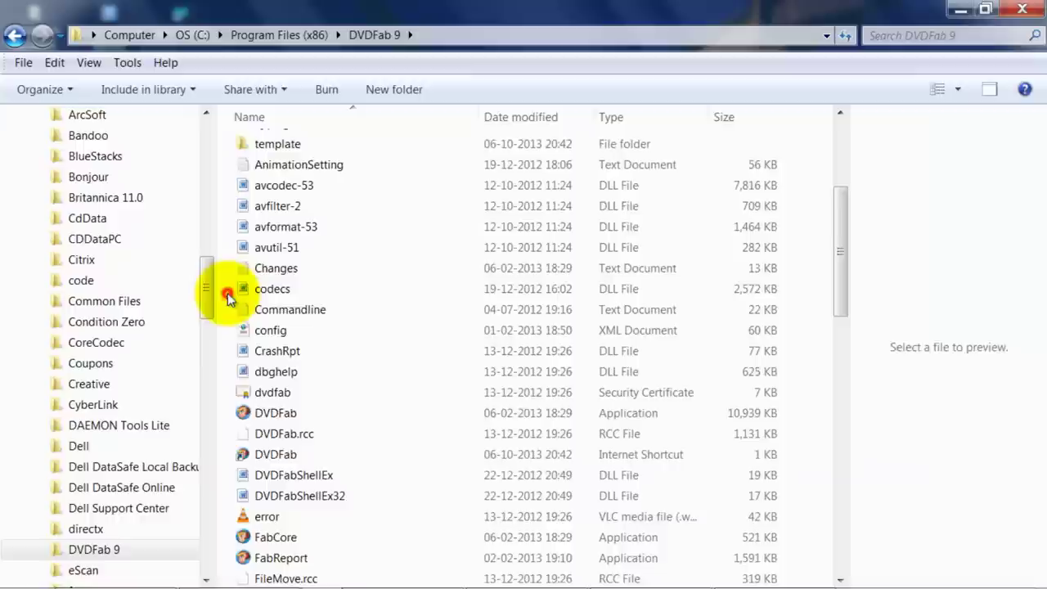
right_click(229, 363)
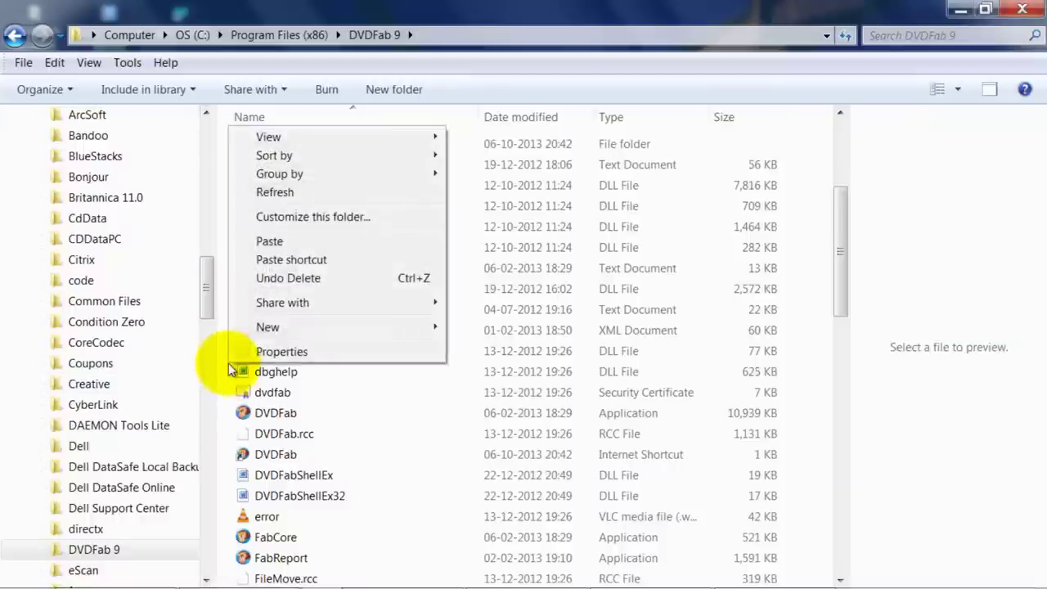
click(294, 241)
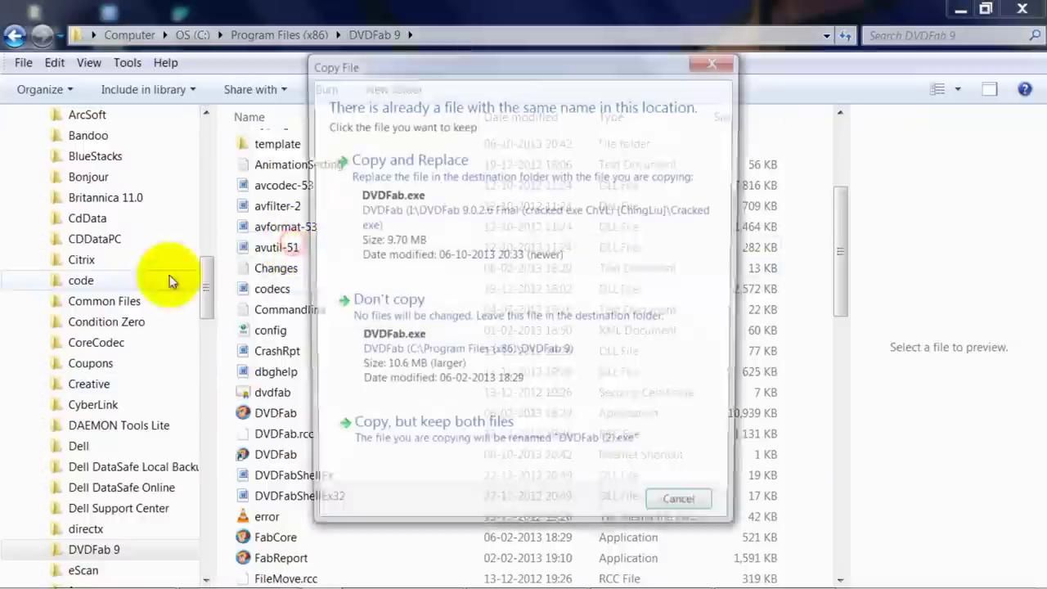
click(418, 187)
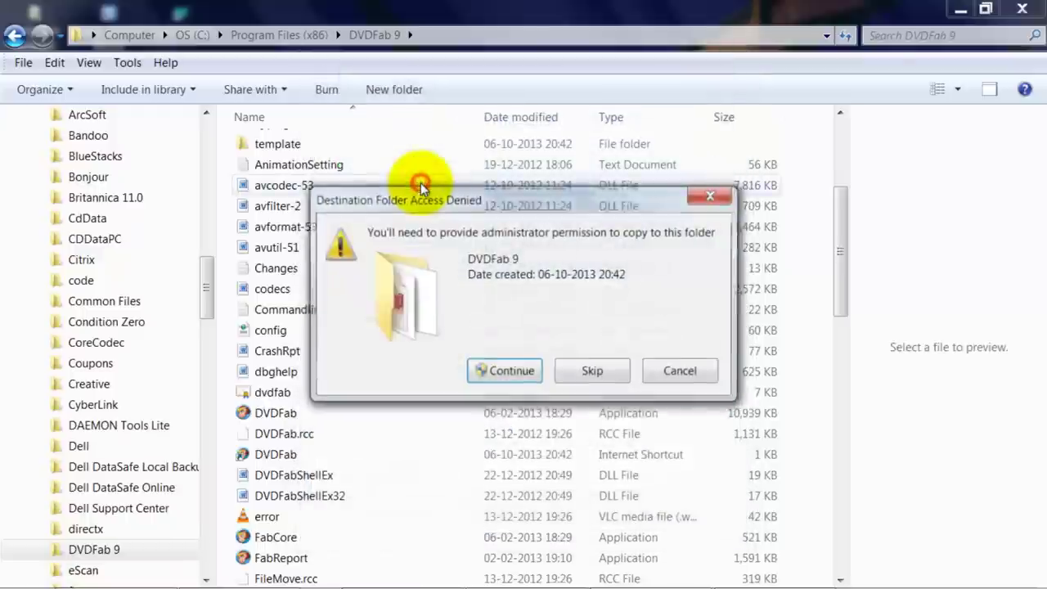
click(495, 372)
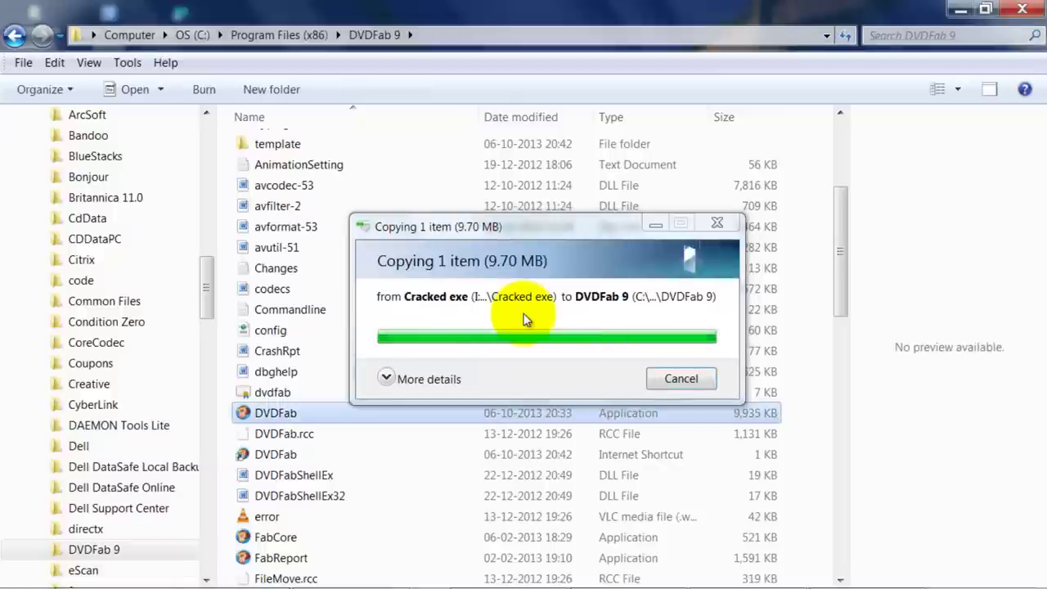
Step: Append "after that run and enjoy" to the Notepad note, and minimize it
mouse_move(439, 570)
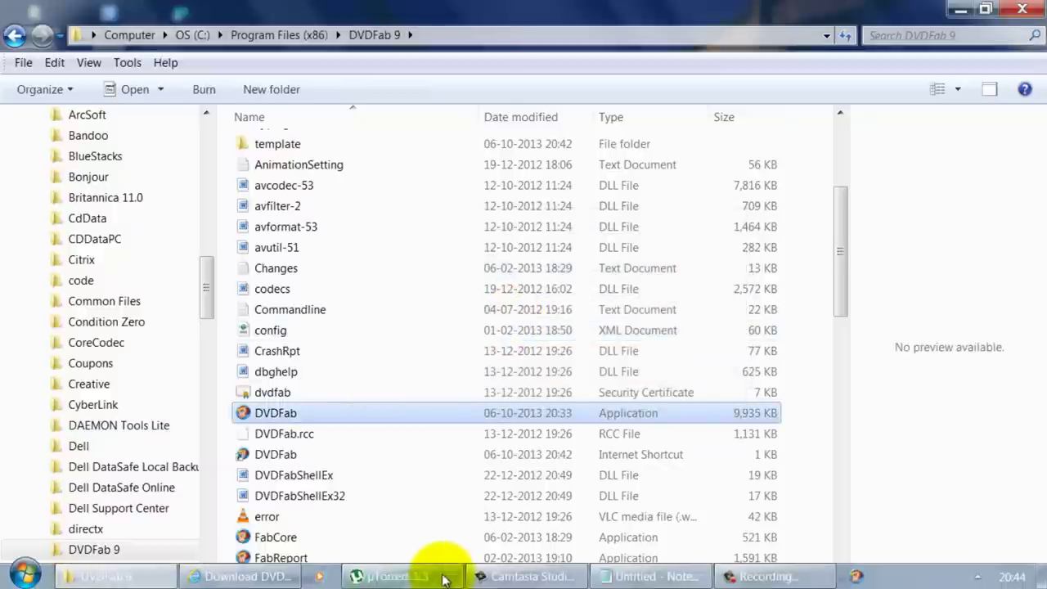
click(607, 580)
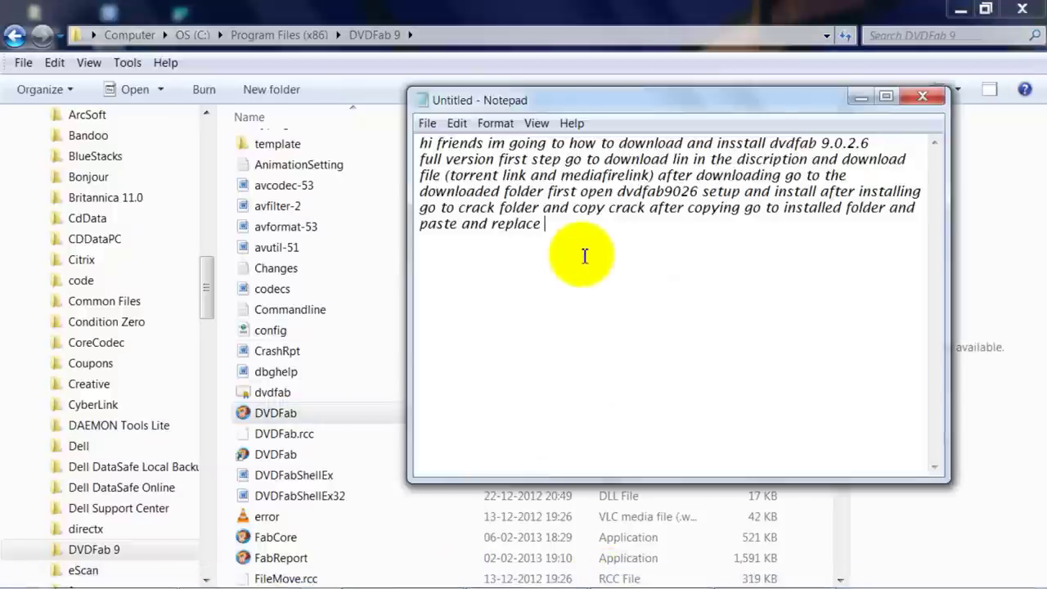
text(ft)
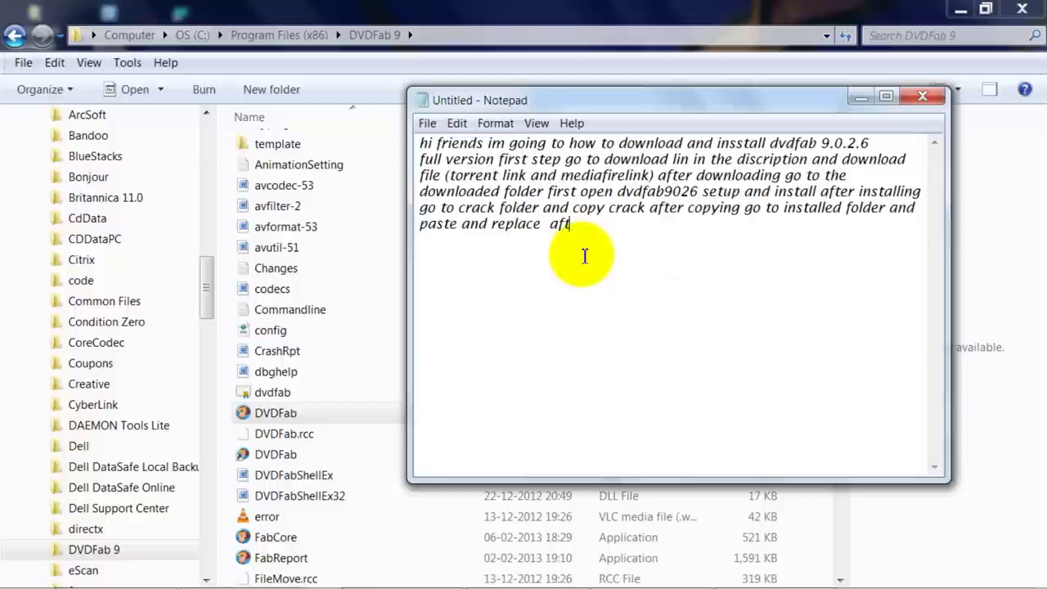
text(er tha)
text(t run d)
text(nd enjoy)
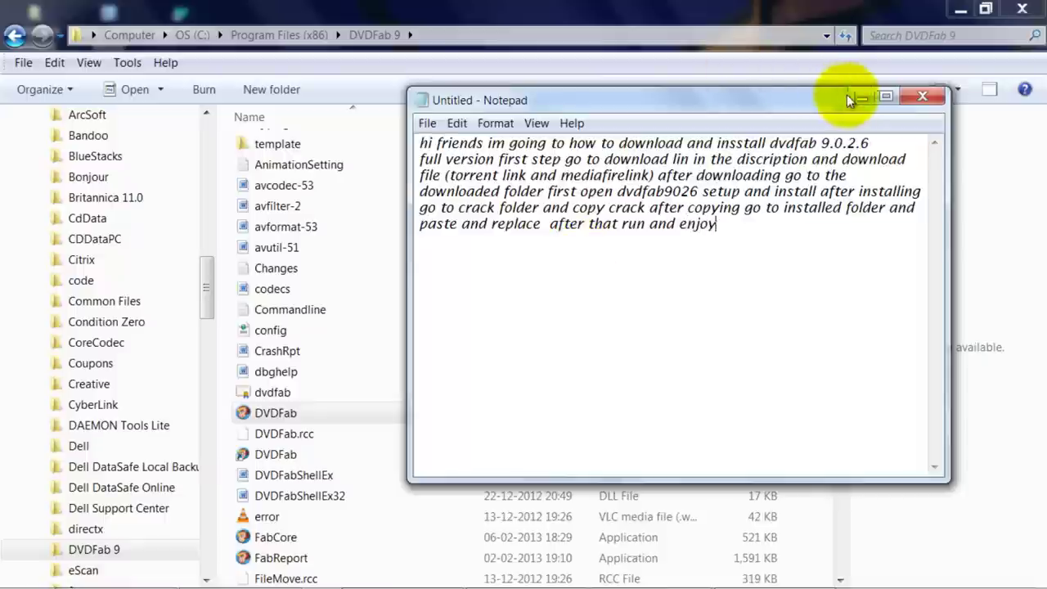
click(859, 96)
Step: Run the replaced DVDFab application despite the security warning, and select the DVD Copy entry in its startup option list
double_click(287, 416)
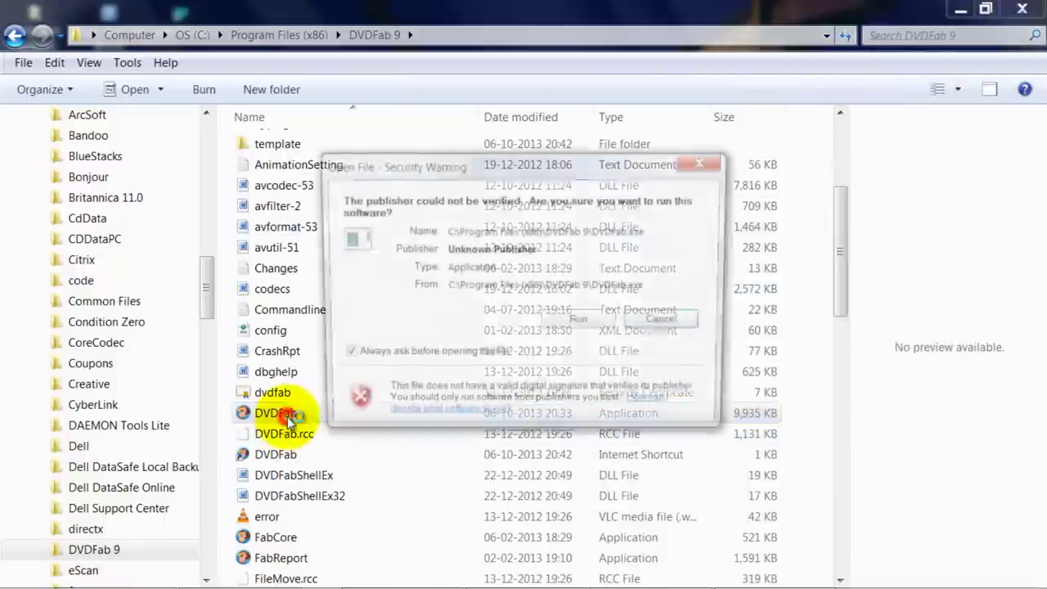
click(573, 319)
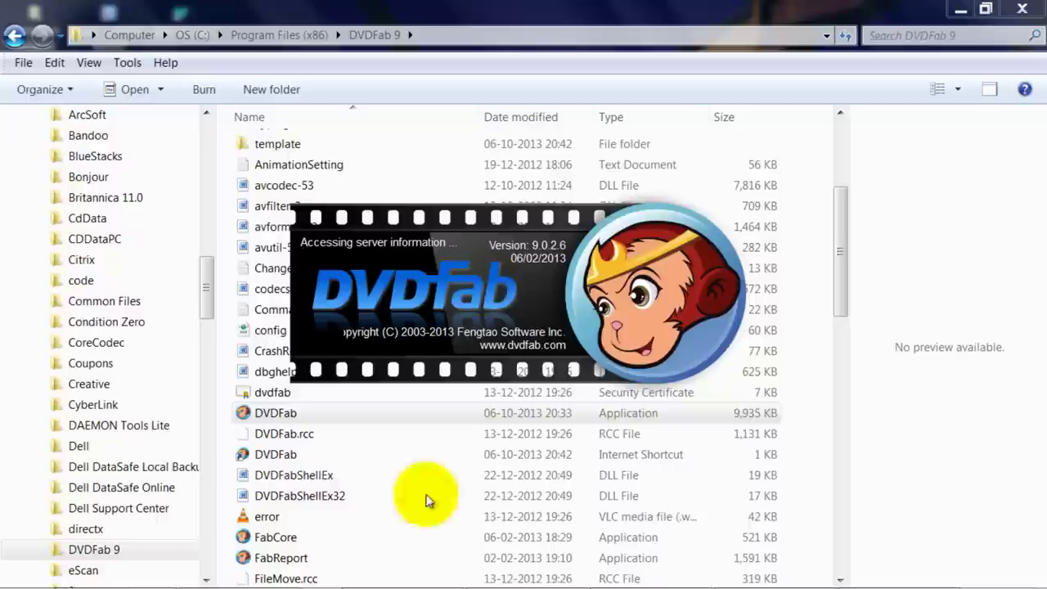
mouse_move(442, 581)
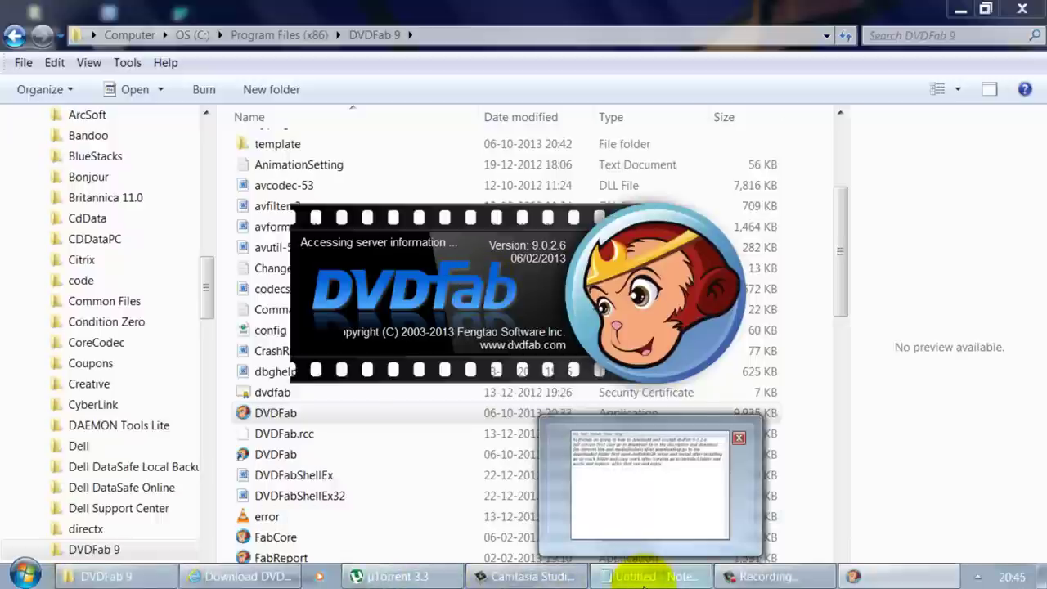
click(642, 580)
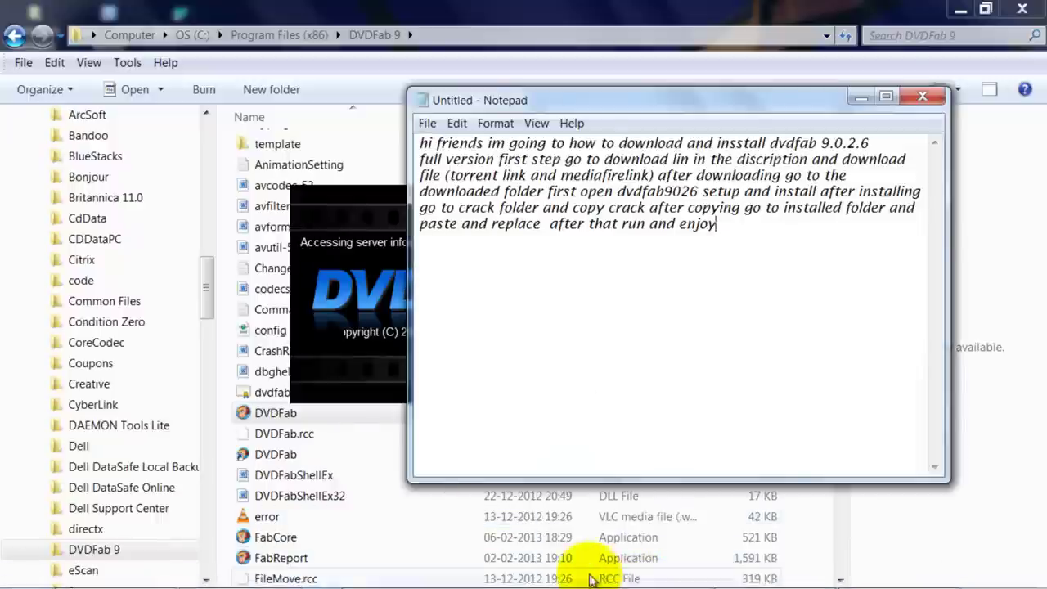
click(638, 581)
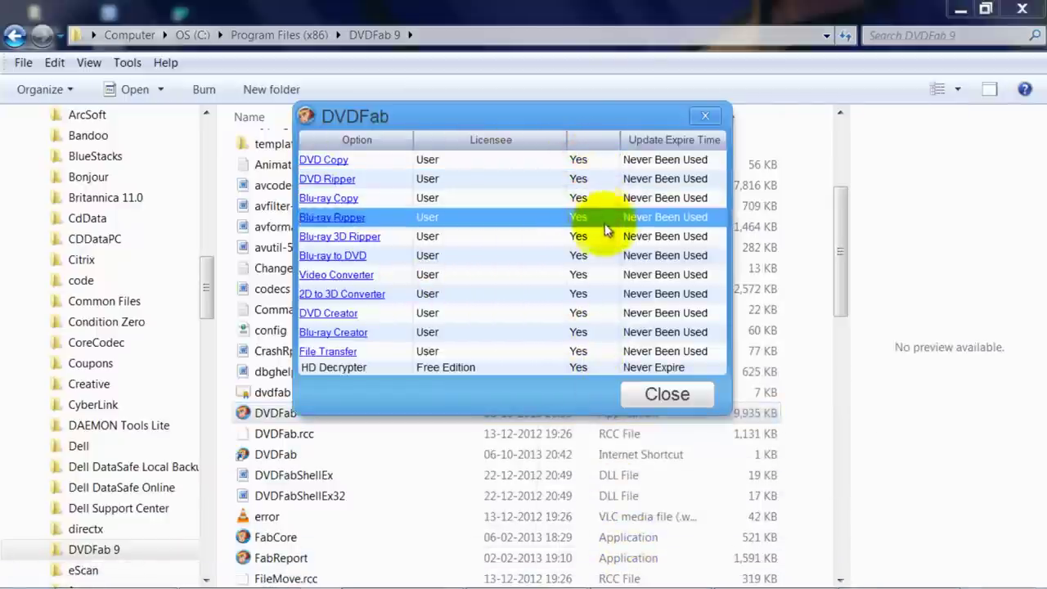
click(642, 158)
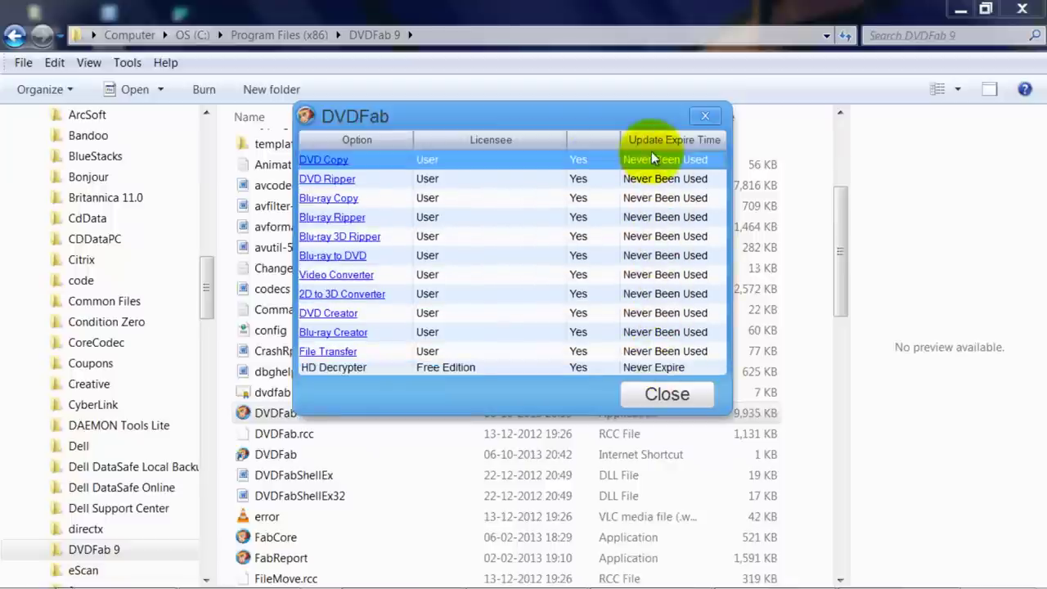
Step: Restore the Notepad note and close the DVDFab 9 folder window
mouse_move(573, 576)
click(654, 576)
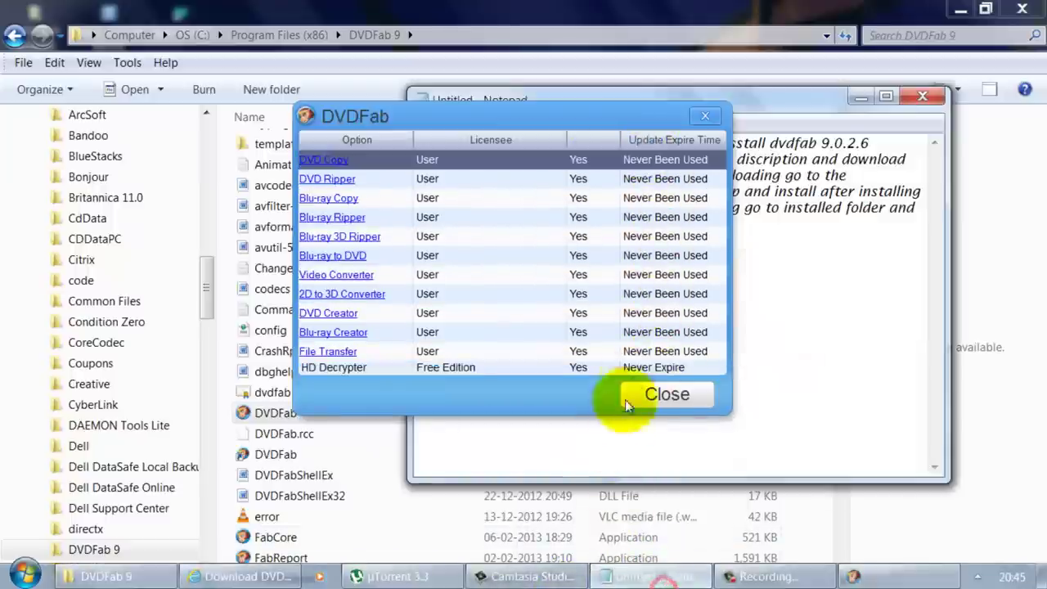
click(1021, 8)
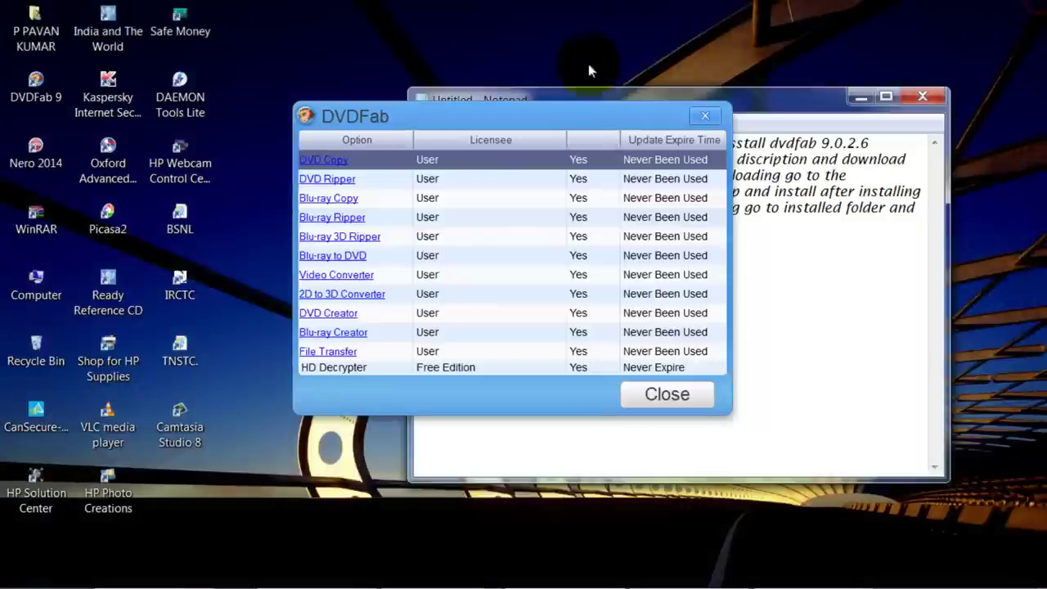
Step: Dismiss DVDFab's startup dialogs, declining the upgrade to version 9.0.6.9, and close the program
click(703, 117)
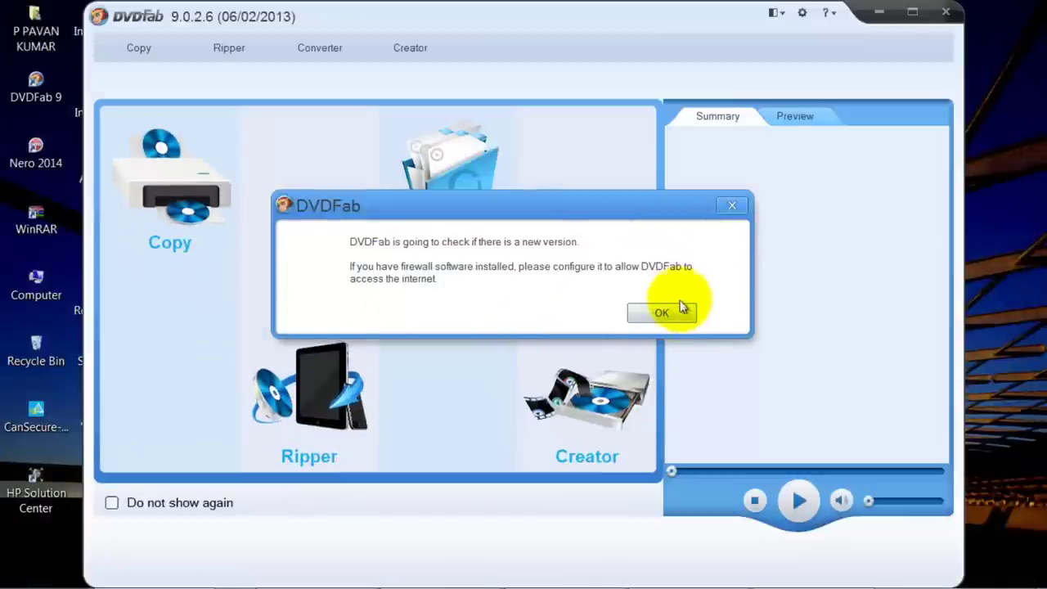
click(675, 312)
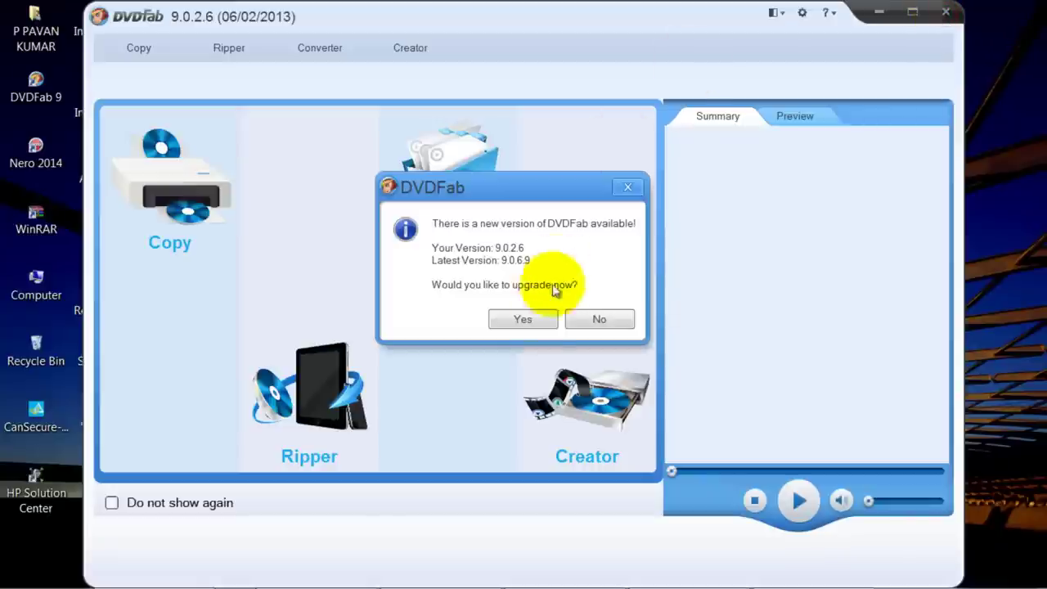
click(597, 320)
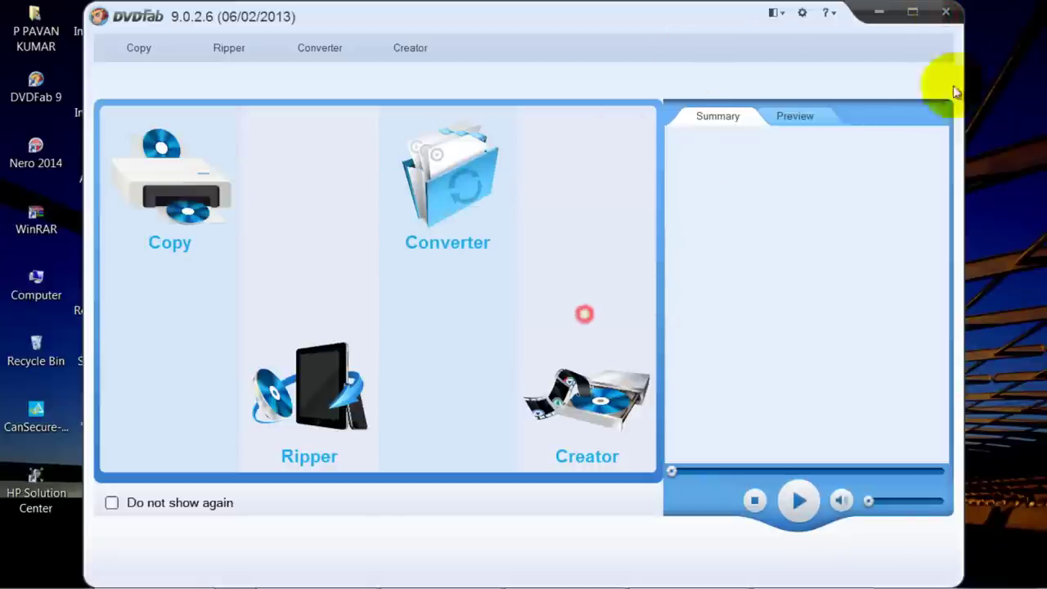
click(944, 15)
Step: Append "thats bye hope it will work for you" to the end of the Notepad note
click(536, 299)
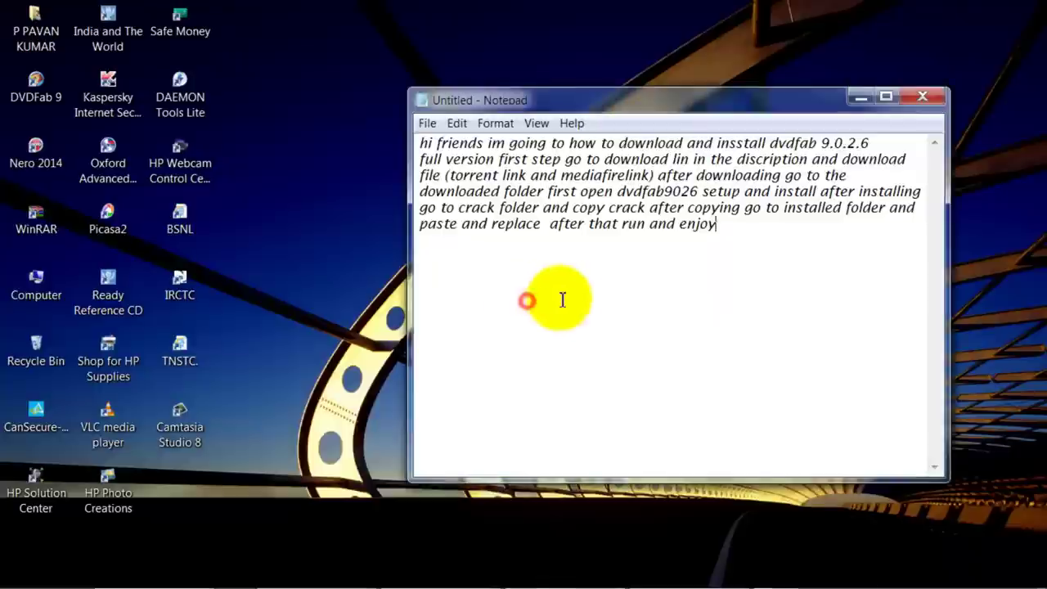
click(733, 225)
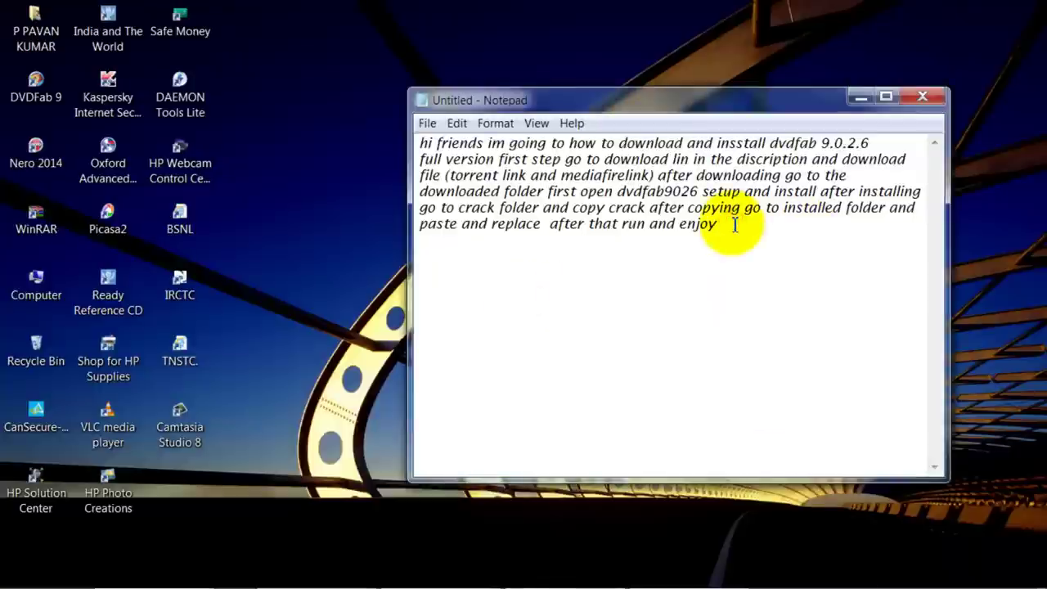
text(thats by)
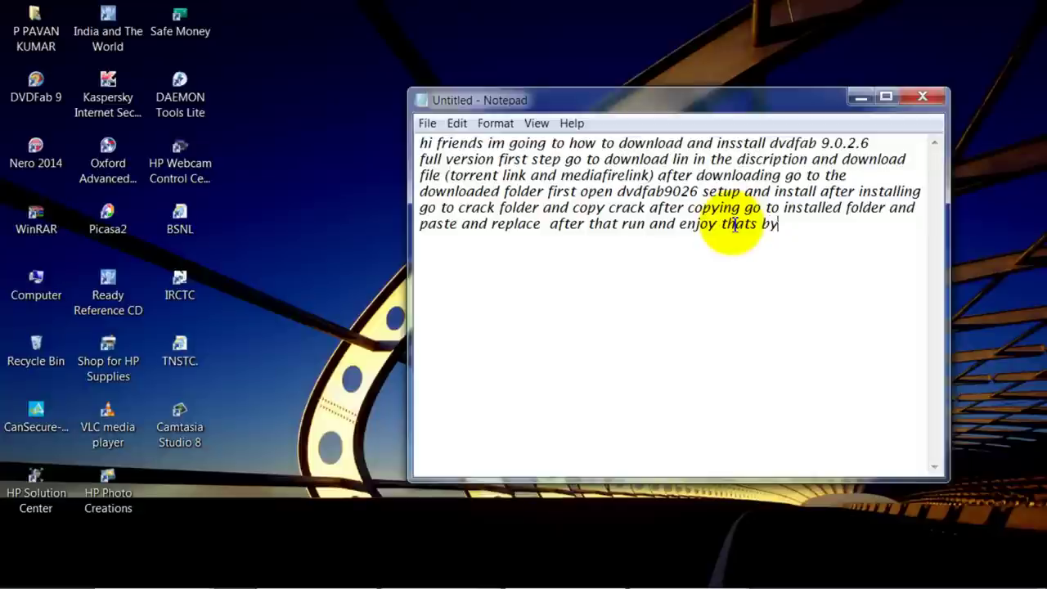
text(e hope it will)
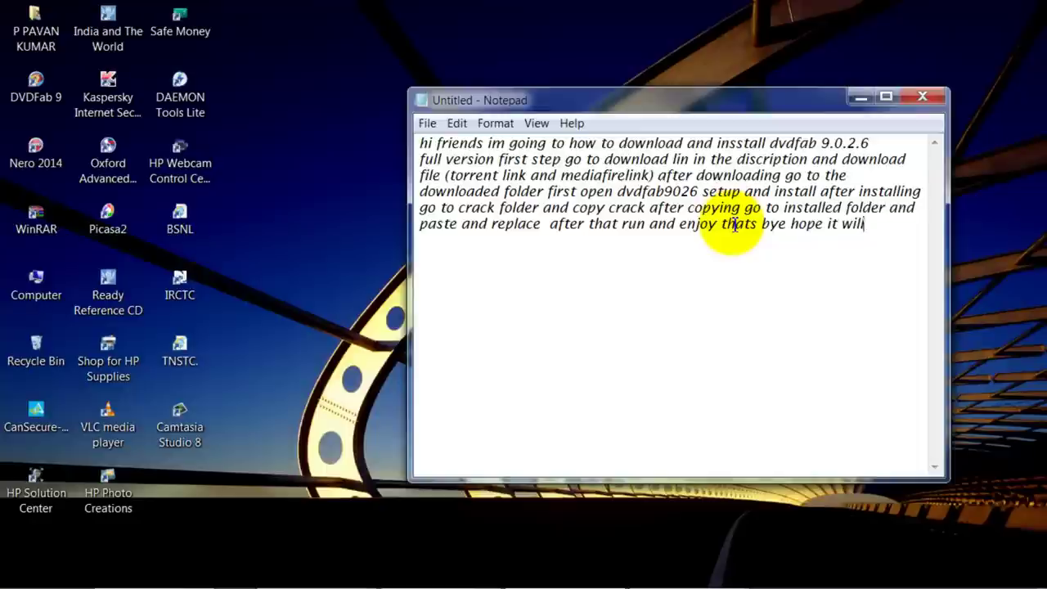
text(ork for you)
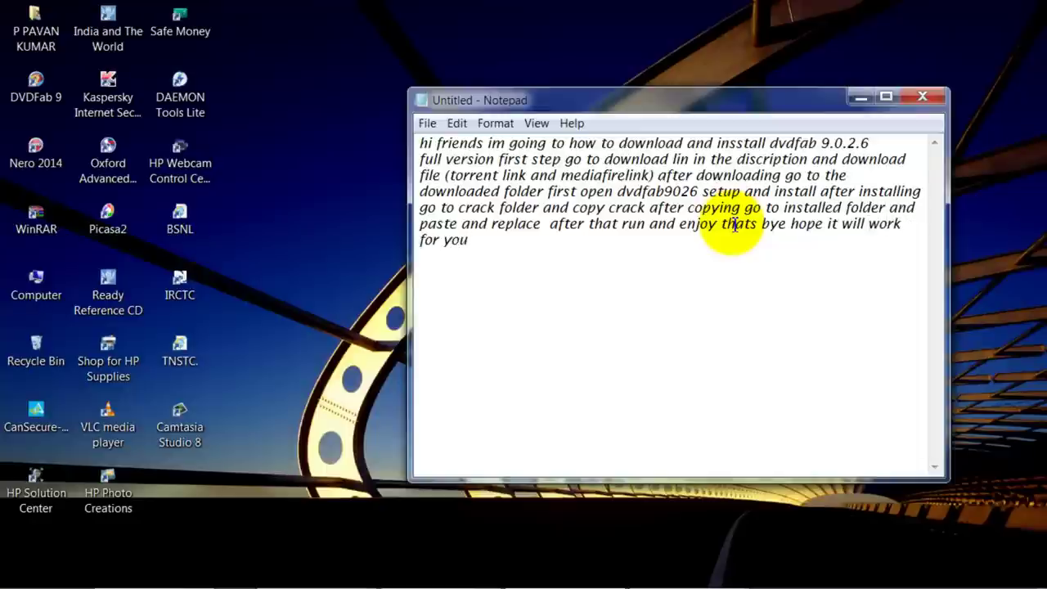